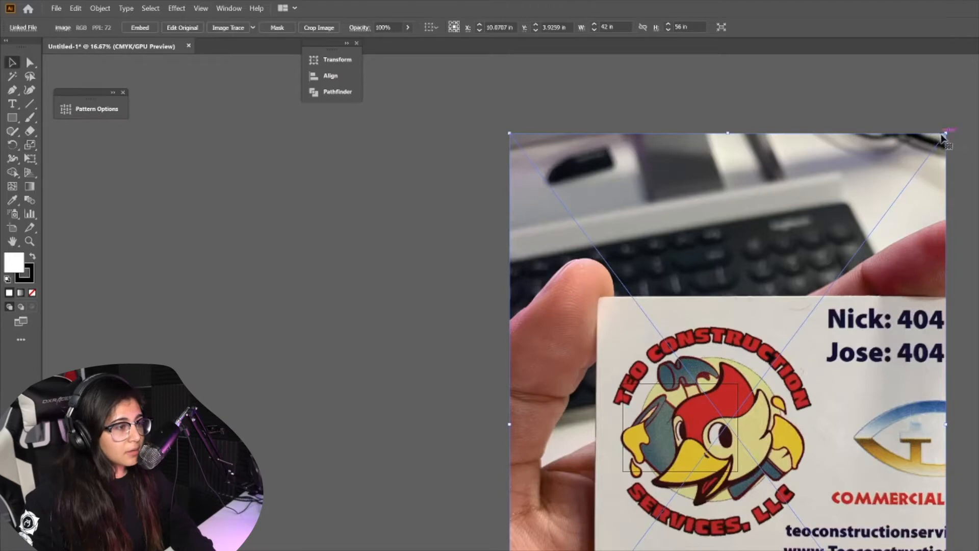
Scale down the placed business-card photo and move it so the logo sits on the artboard
{"action": "left_click_drag", "start_coordinate": [947, 132], "coordinate": [810, 492]}
{"action": "left_click_drag", "start_coordinate": [595, 518], "coordinate": [682, 345]}
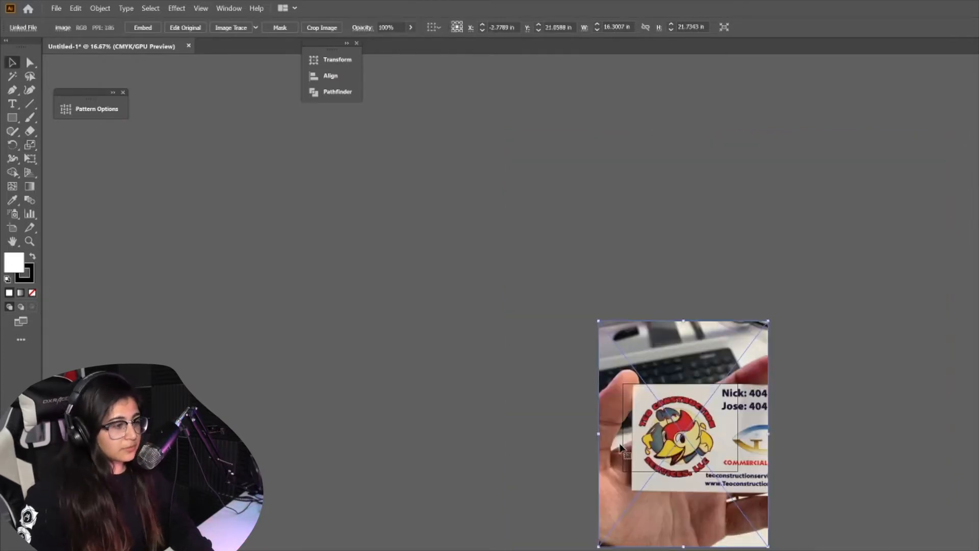
Lower the photo's opacity to 55% so it can serve as a faint tracing reference, then deselect it
{"action": "scroll", "coordinate": [621, 447], "scroll_direction": "up", "scroll_amount": 2}
{"action": "scroll", "coordinate": [621, 447], "scroll_direction": "up", "scroll_amount": 2}
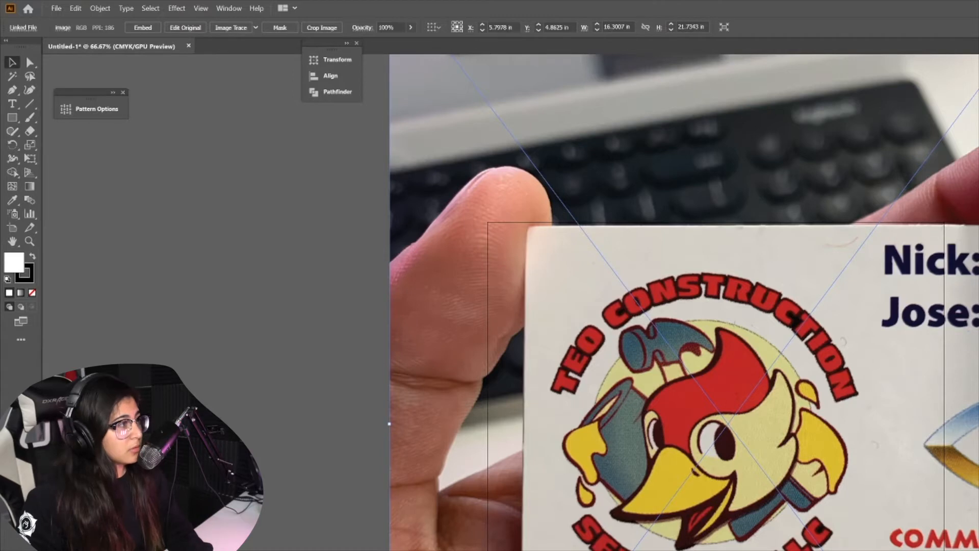
{"action": "left_click", "coordinate": [411, 27]}
{"action": "left_click_drag", "start_coordinate": [411, 42], "coordinate": [390, 42]}
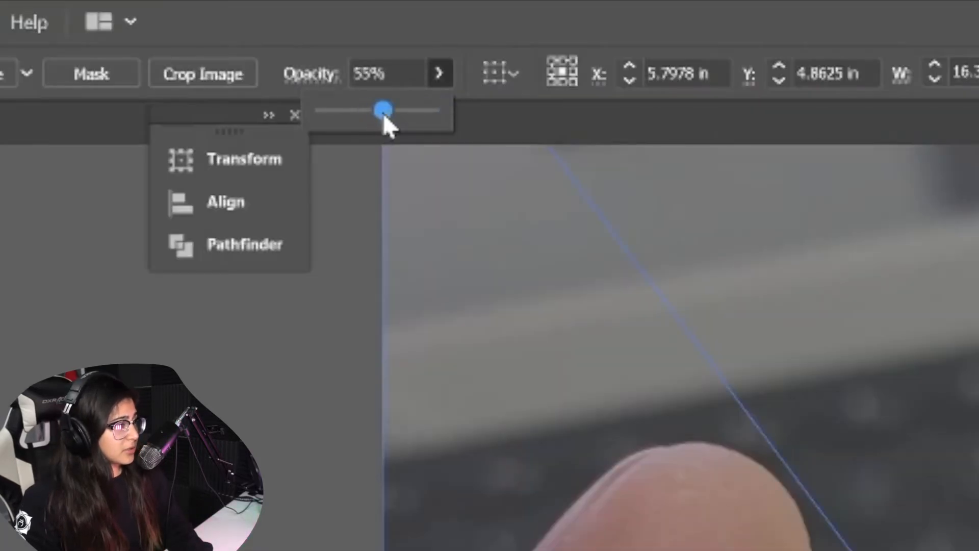
{"action": "left_click_drag", "start_coordinate": [714, 542], "coordinate": [700, 527]}
{"action": "left_click_drag", "start_coordinate": [700, 527], "coordinate": [706, 522]}
{"action": "key", "text": "Return"}
{"action": "left_click", "coordinate": [737, 495]}
{"action": "key", "text": "ctrl+shift+a"}
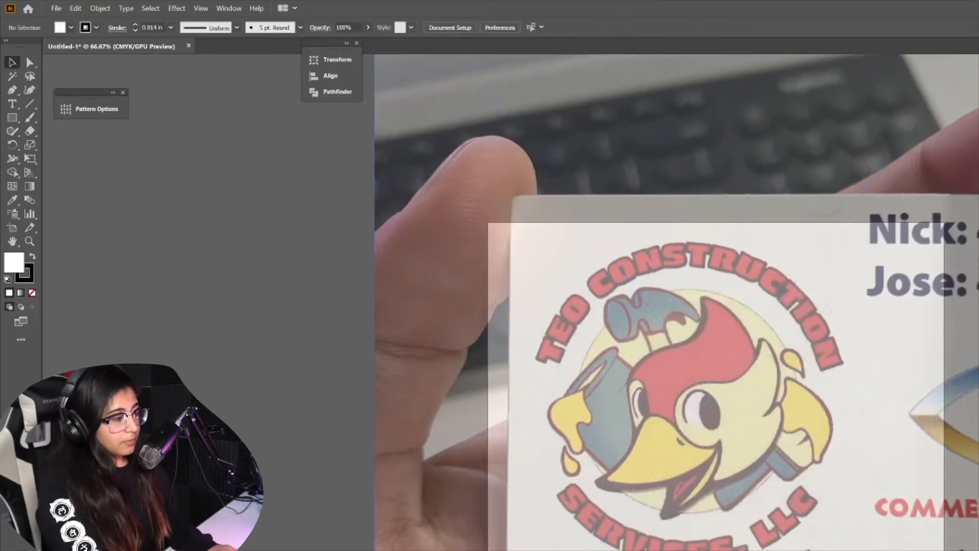
Save the document as logo.ai
{"action": "key", "text": "ctrl+s"}
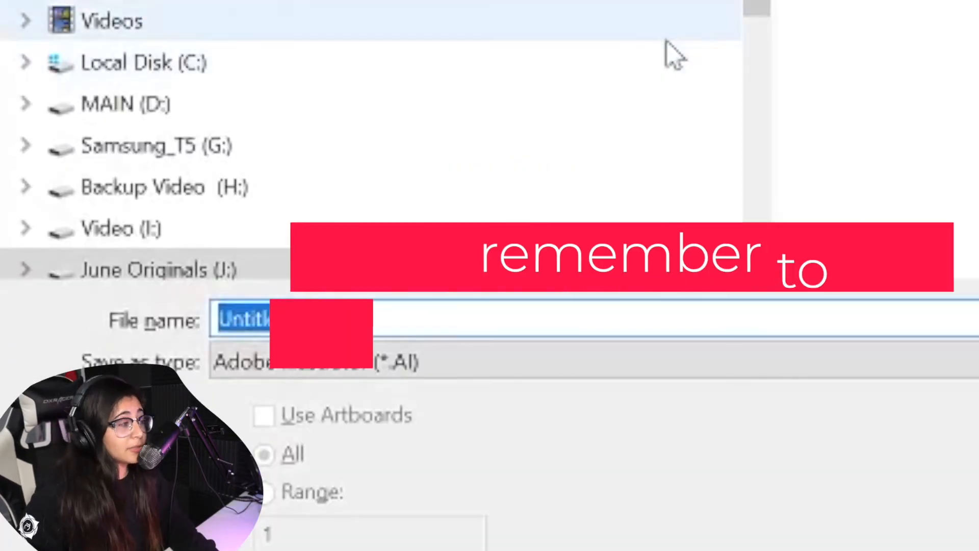
{"action": "scroll", "coordinate": [519, 152], "scroll_direction": "down", "scroll_amount": 1}
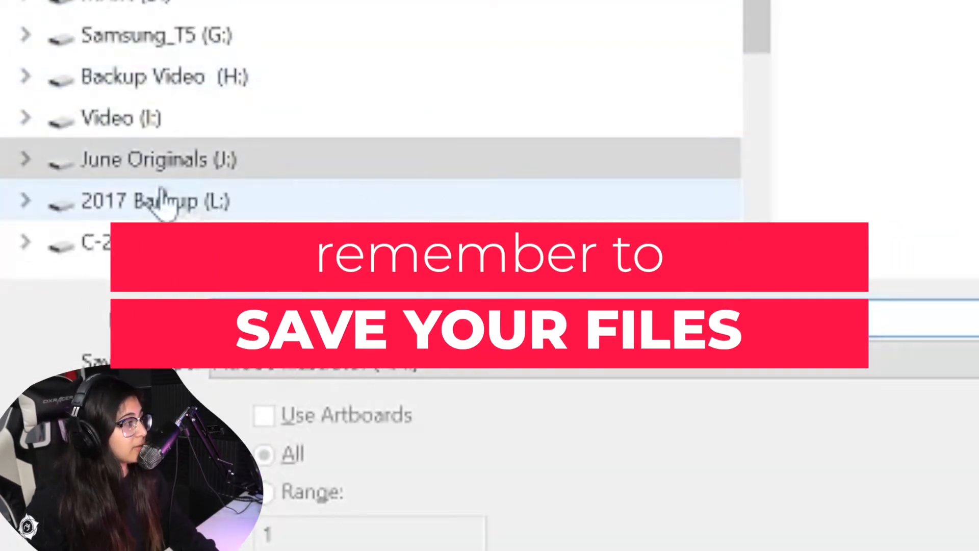
{"action": "left_click", "coordinate": [168, 41]}
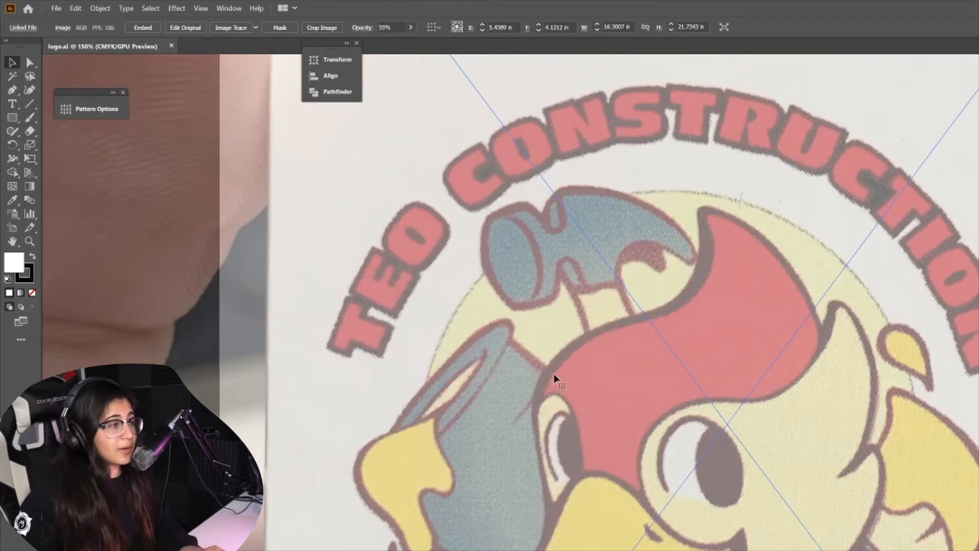
Trace the outline of the woodpecker's red crest and head with the Pen tool
{"action": "left_click", "coordinate": [11, 94]}
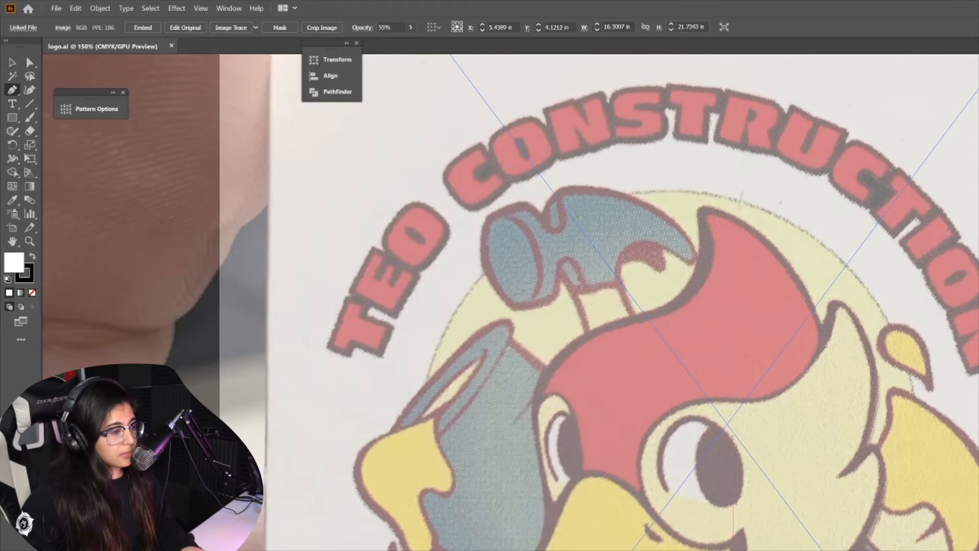
{"action": "left_click", "coordinate": [886, 448]}
{"action": "left_click_drag", "start_coordinate": [655, 314], "coordinate": [850, 298]}
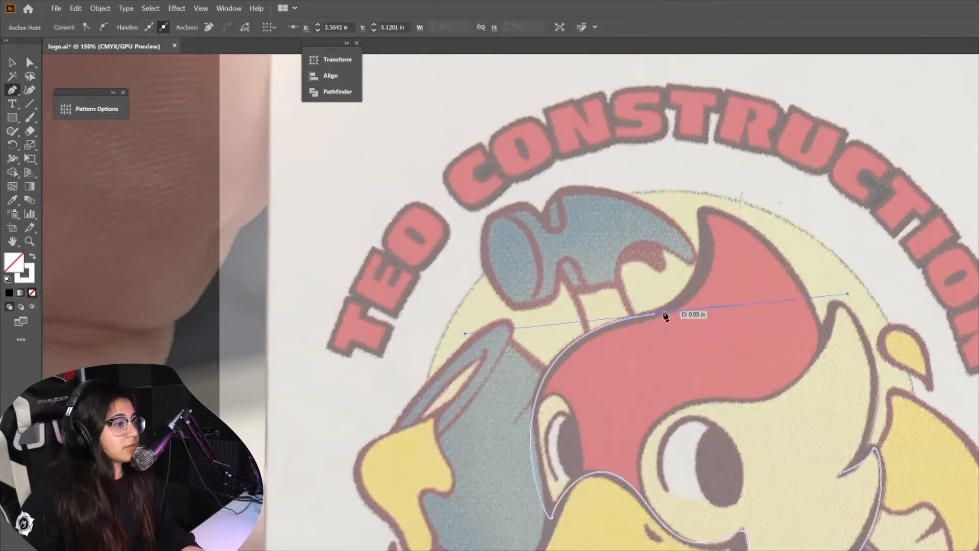
{"action": "left_click_drag", "start_coordinate": [706, 211], "coordinate": [694, 199]}
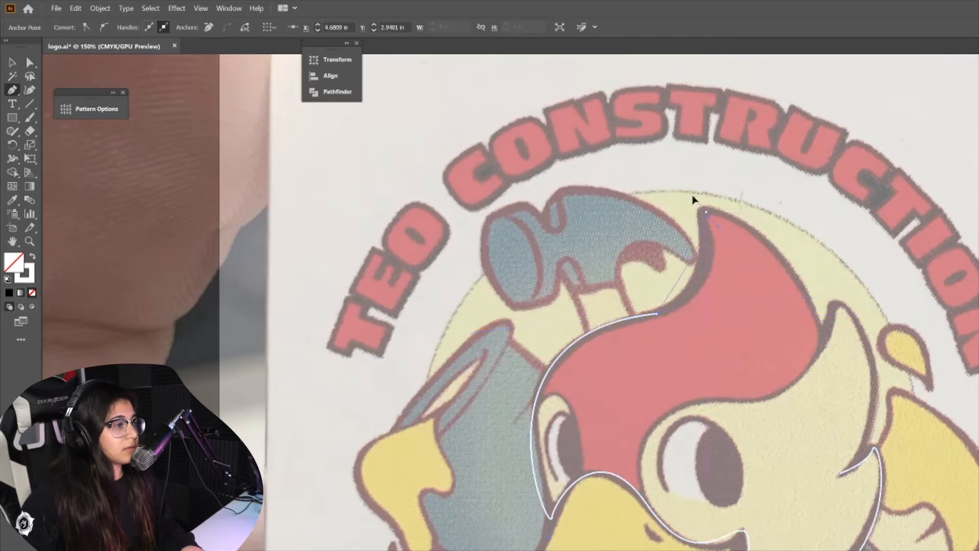
{"action": "left_click_drag", "start_coordinate": [687, 140], "coordinate": [689, 141]}
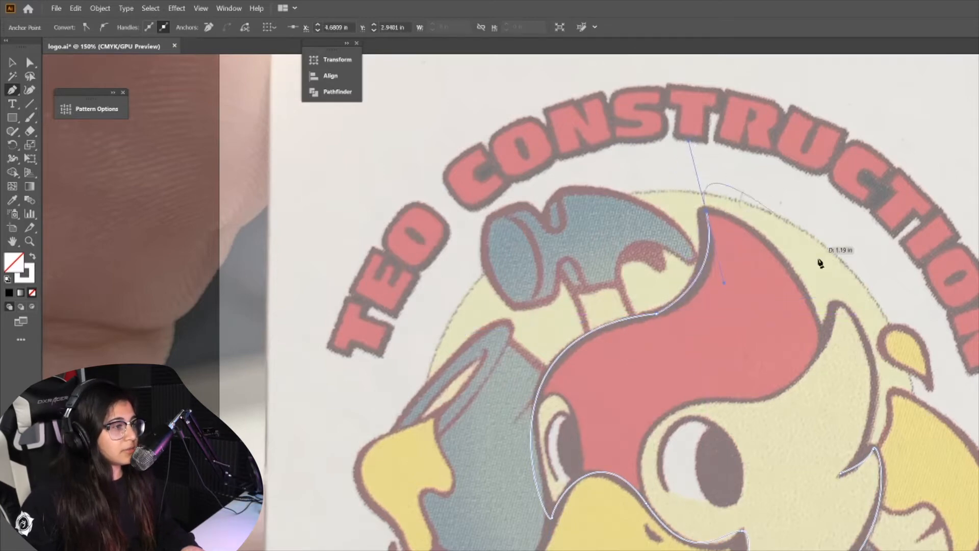
{"action": "left_click", "coordinate": [709, 213]}
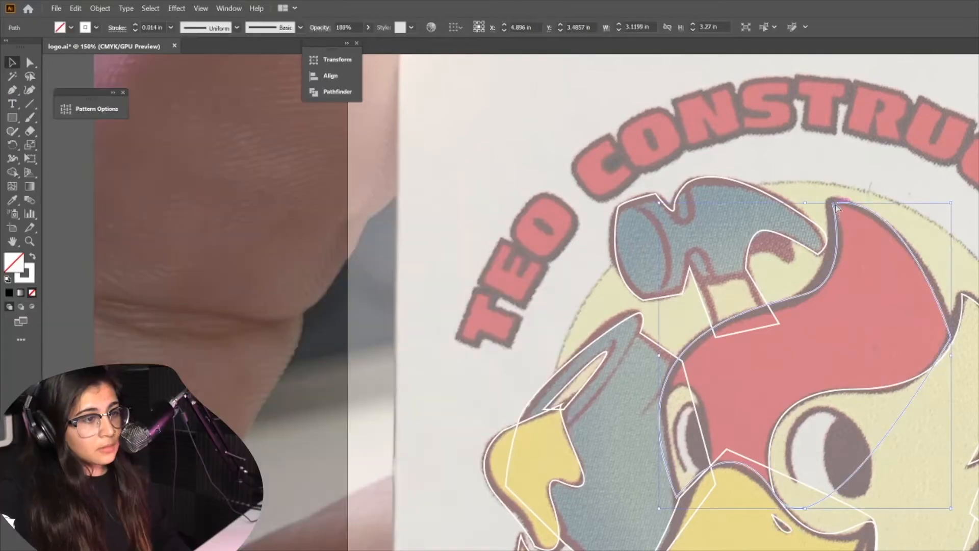
Refine the traced path's anchor points and handles along the crest edge beside the hammer
{"action": "scroll", "coordinate": [946, 197], "scroll_direction": "up", "scroll_amount": 5}
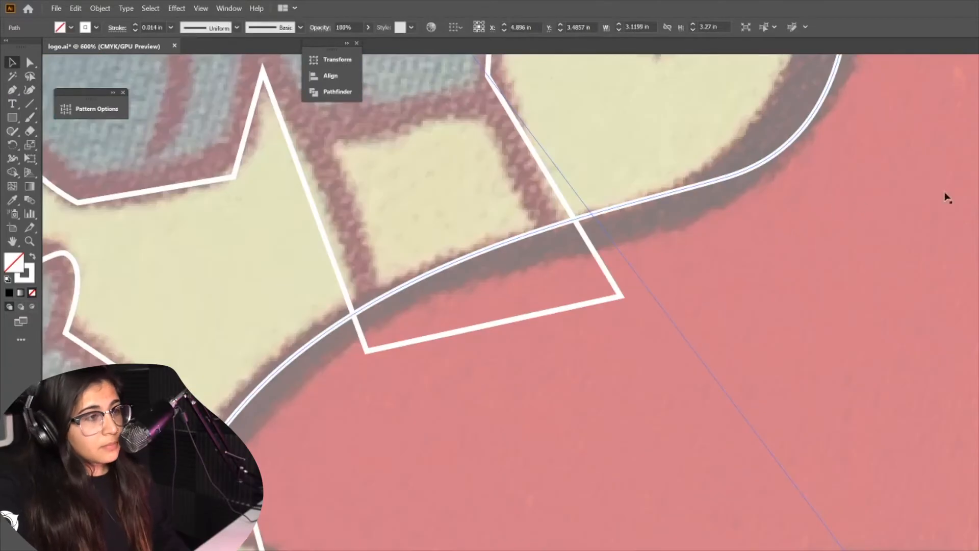
{"action": "key", "text": "ctrl+minus"}
{"action": "key", "text": "ctrl+minus"}
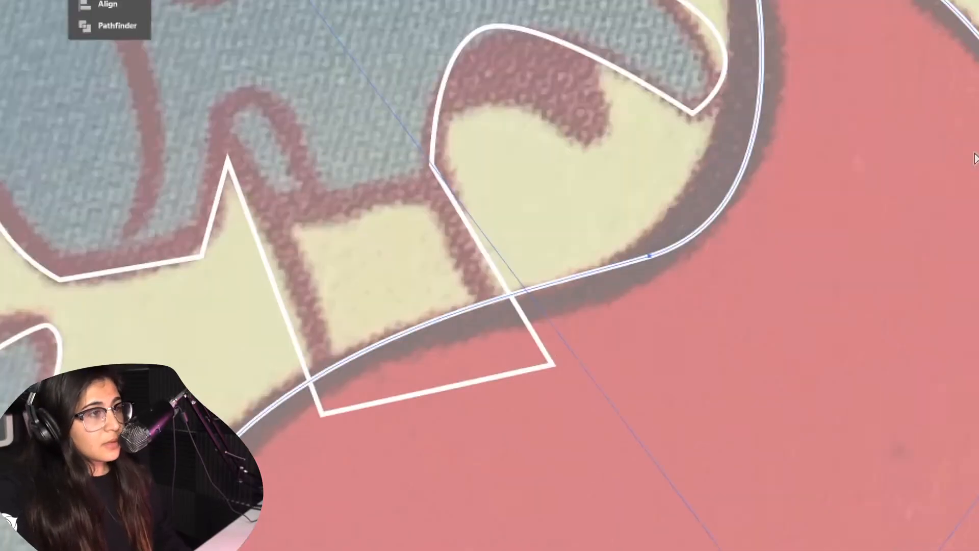
{"action": "key", "text": "ctrl+plus"}
{"action": "scroll", "coordinate": [805, 342], "scroll_direction": "up", "scroll_amount": 3}
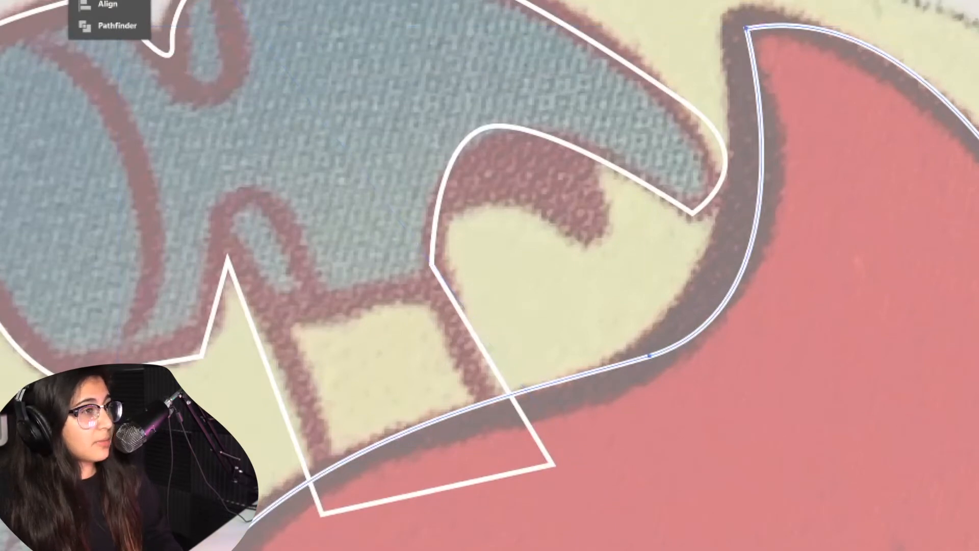
{"action": "left_click_drag", "start_coordinate": [746, 31], "coordinate": [732, 16]}
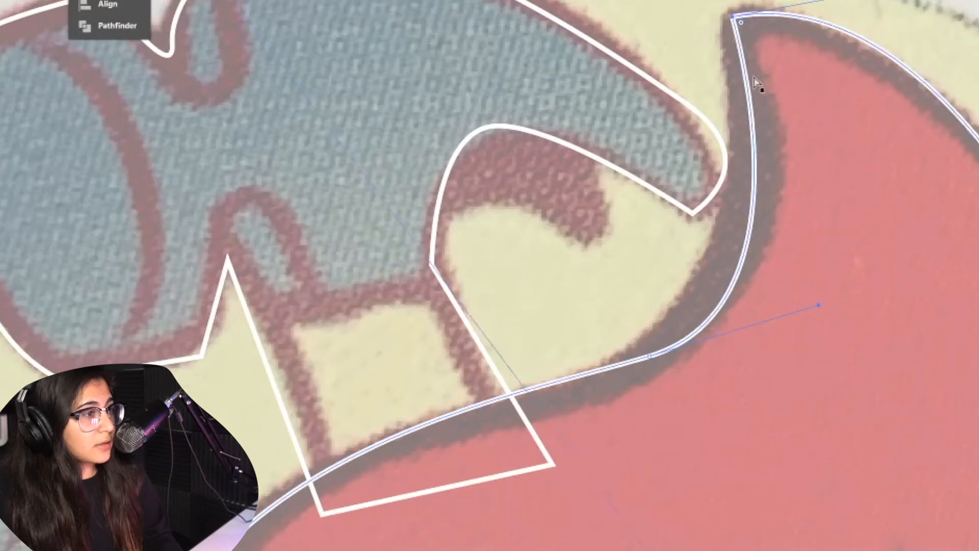
{"action": "left_click_drag", "start_coordinate": [650, 356], "coordinate": [624, 358]}
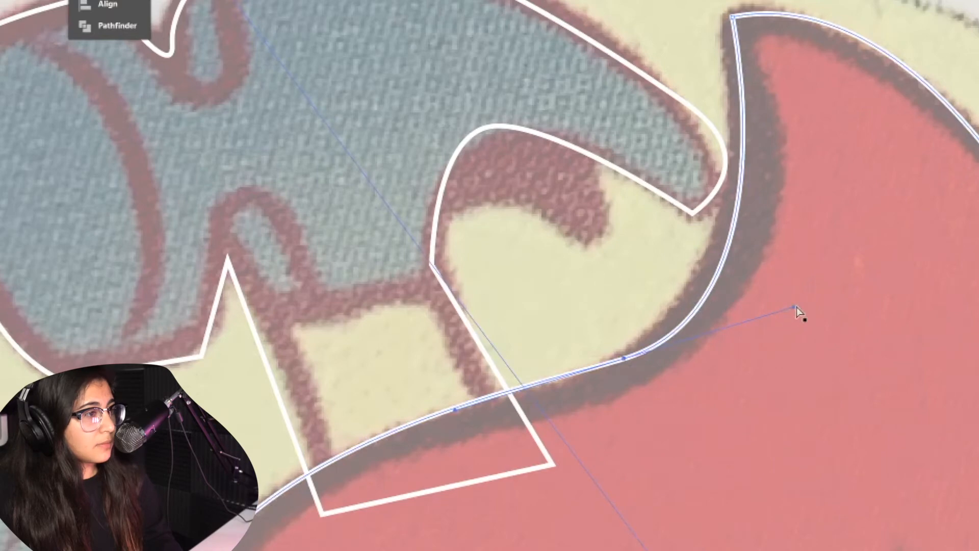
{"action": "left_click_drag", "start_coordinate": [793, 306], "coordinate": [758, 286]}
{"action": "left_click_drag", "start_coordinate": [238, 543], "coordinate": [230, 529]}
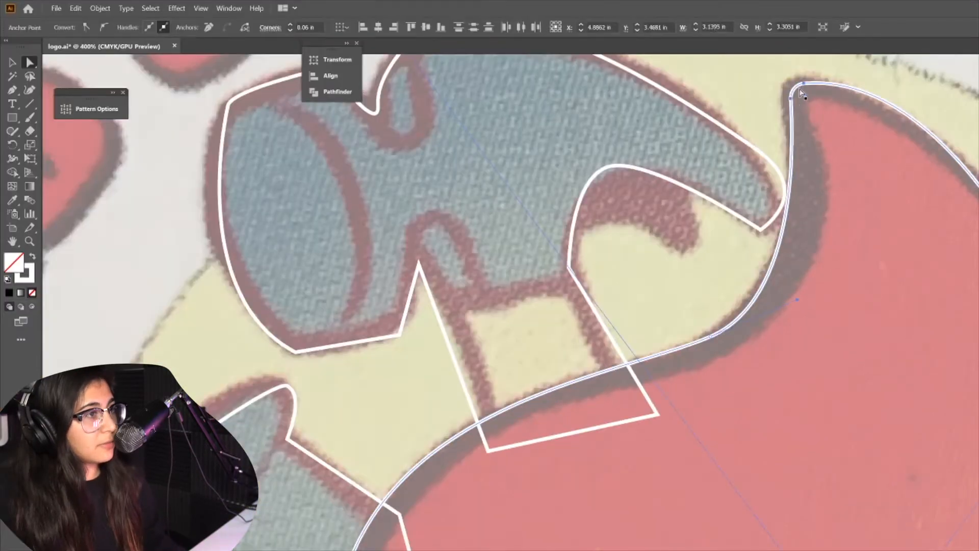
{"action": "left_click_drag", "start_coordinate": [800, 93], "coordinate": [794, 89]}
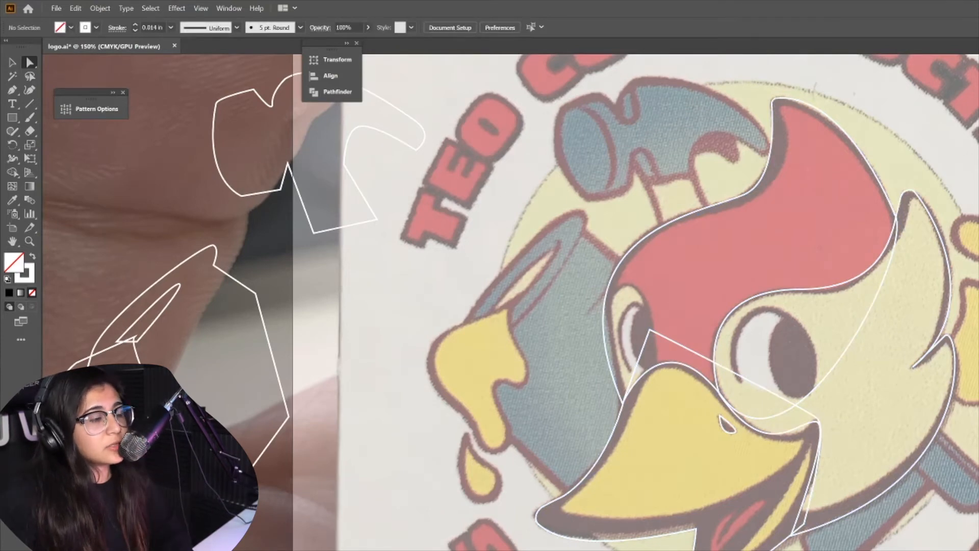
Select the traced paths over the beak and eye area and delete the selected anchors
{"action": "left_click_drag", "start_coordinate": [618, 222], "coordinate": [826, 456]}
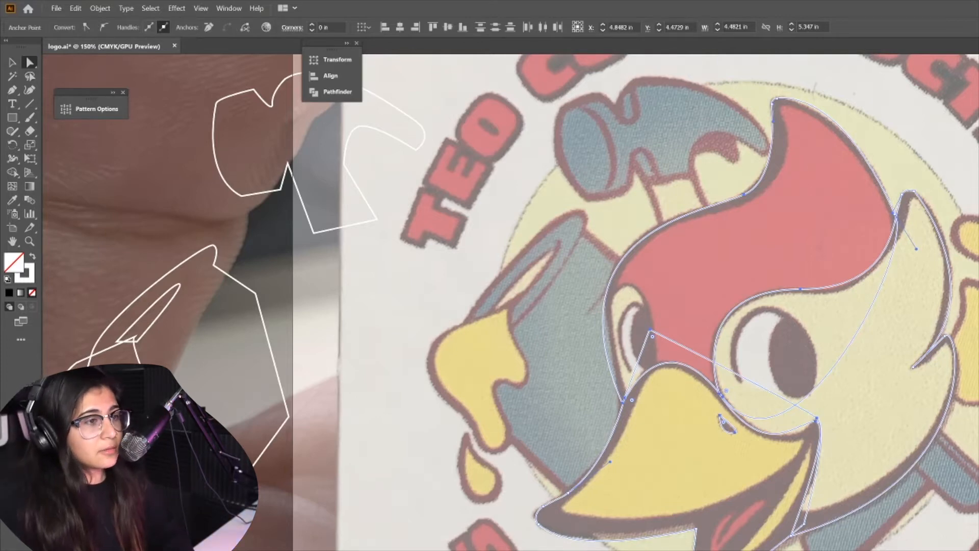
{"action": "key", "text": "ctrl+2"}
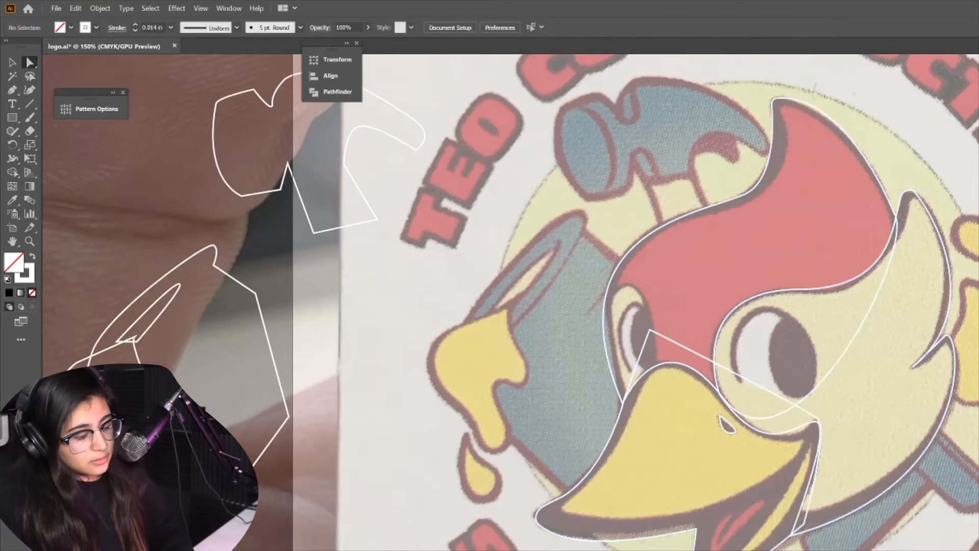
{"action": "key", "text": "ctrl+z"}
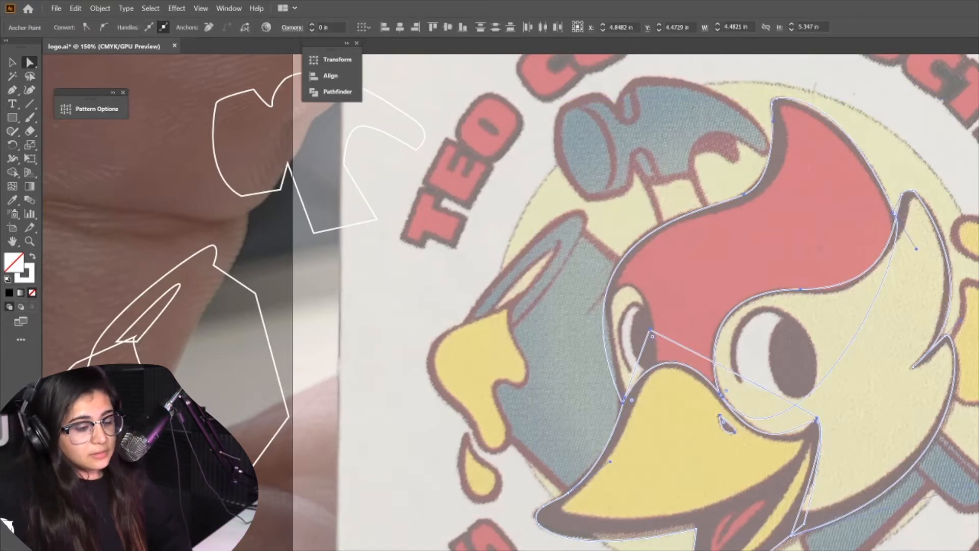
{"action": "key", "text": "Delete"}
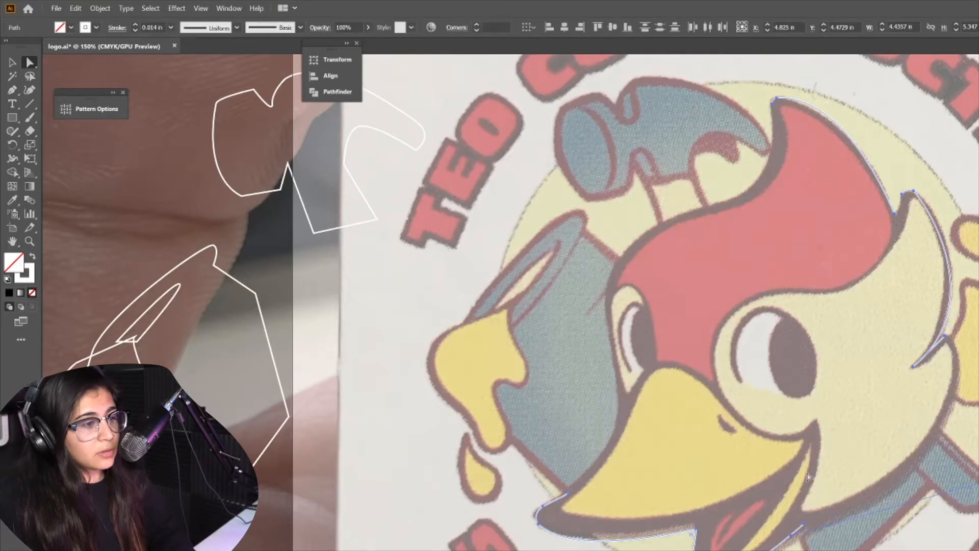
Select the traced outline paths and nudge them back into alignment with the logo underneath
{"action": "key", "text": "v"}
{"action": "left_click", "coordinate": [745, 315]}
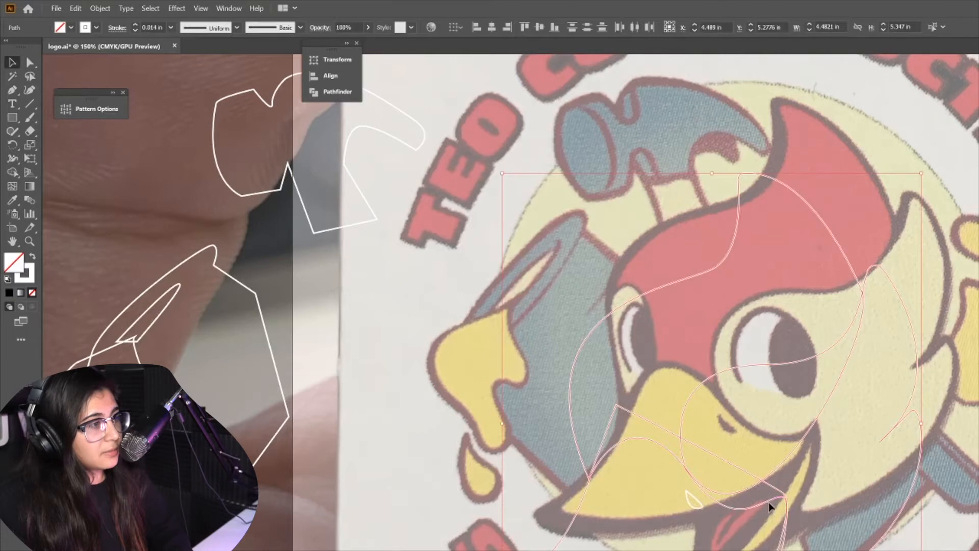
{"action": "left_click", "coordinate": [620, 308]}
{"action": "left_click", "coordinate": [621, 308]}
{"action": "left_click_drag", "start_coordinate": [596, 268], "coordinate": [755, 550]}
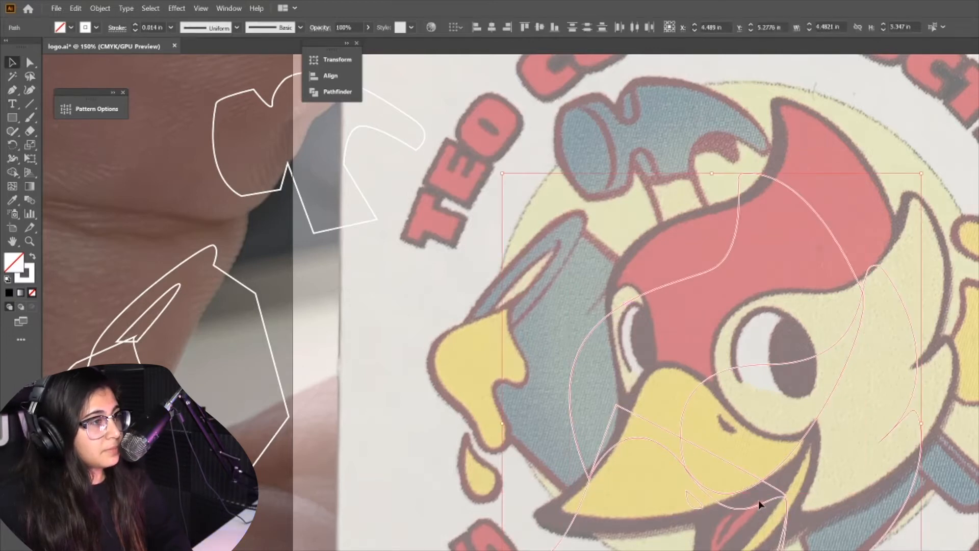
{"action": "left_click_drag", "start_coordinate": [754, 506], "coordinate": [790, 433]}
{"action": "key", "text": "Up"}
{"action": "key", "text": "Up"}
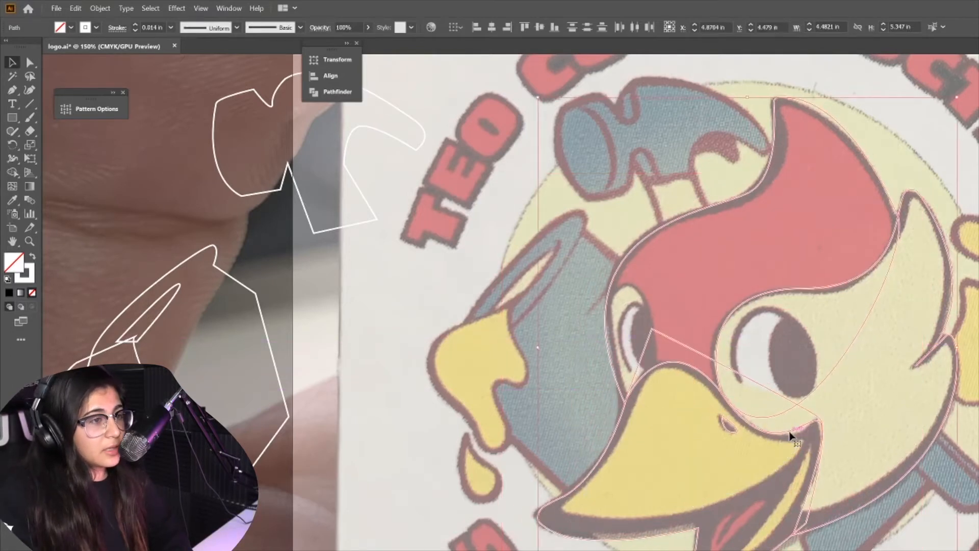
{"action": "key", "text": "Down"}
{"action": "key", "text": "Left"}
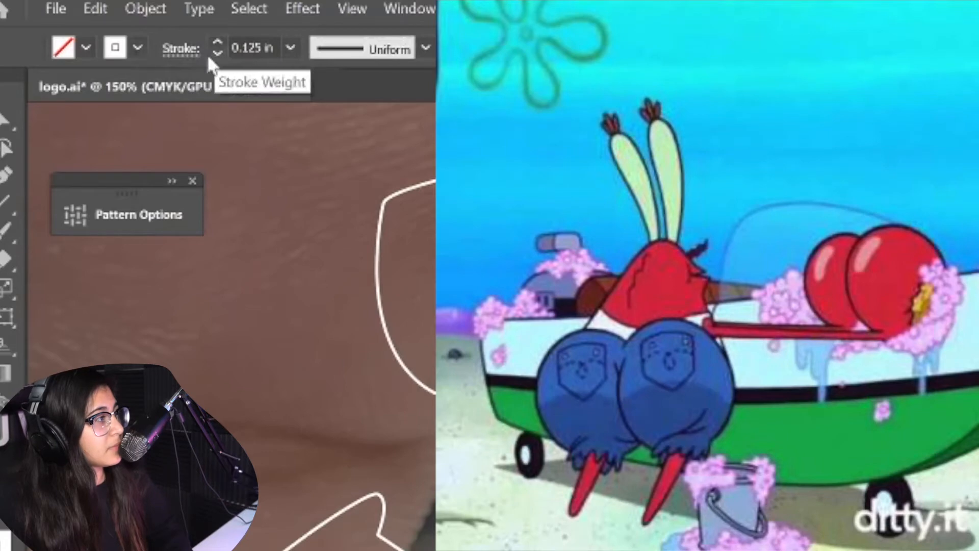
Give the traced paths a red stroke and set the stroke weight to 0.063 in
{"action": "left_click", "coordinate": [190, 51]}
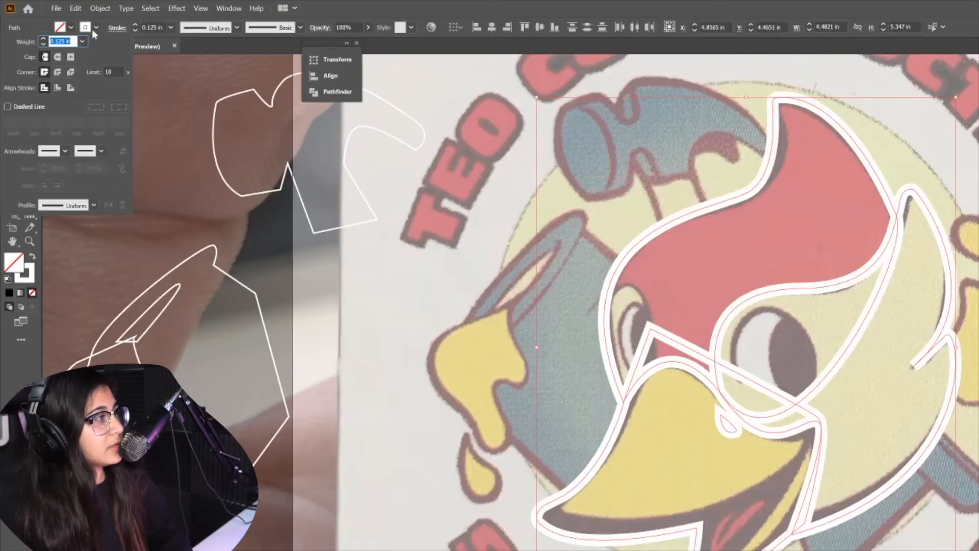
{"action": "left_click", "coordinate": [96, 27]}
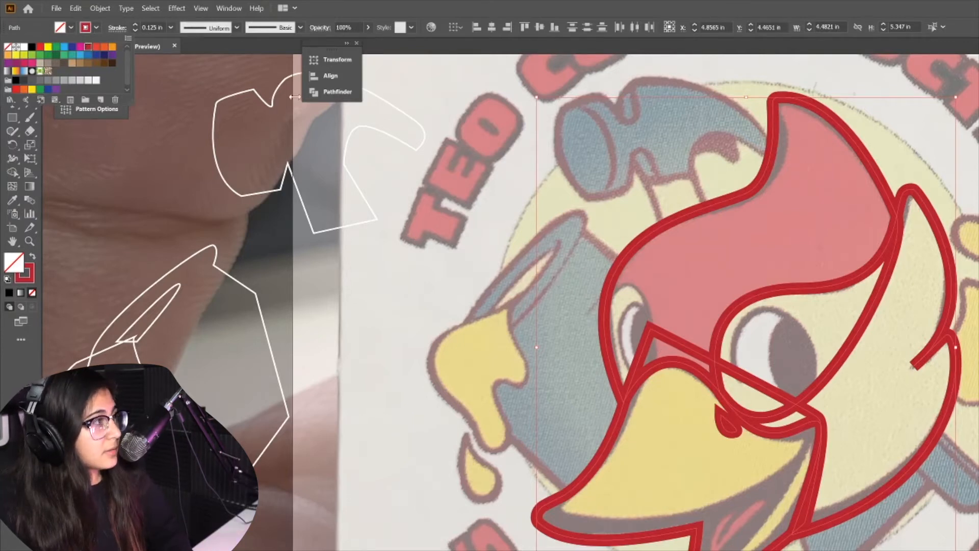
{"action": "left_click", "coordinate": [171, 27]}
{"action": "left_click", "coordinate": [189, 78]}
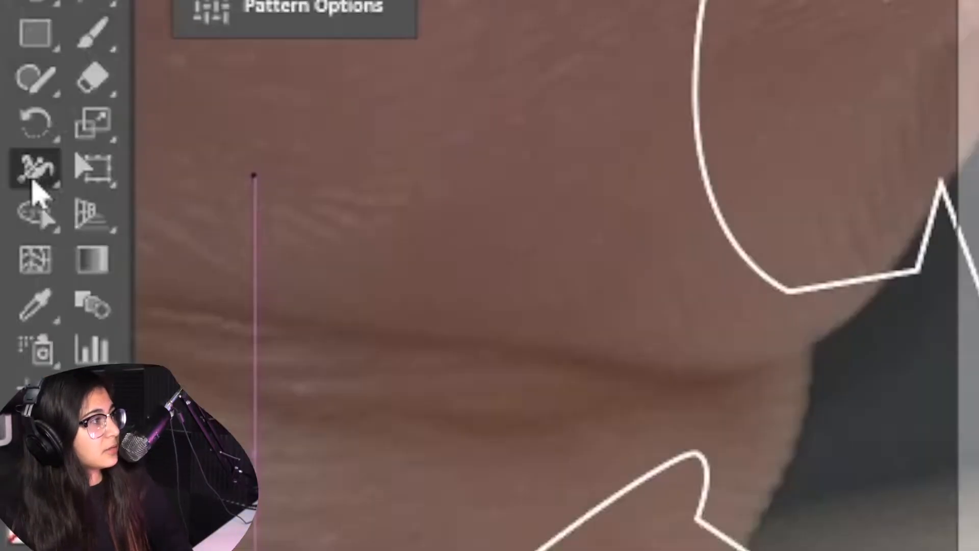
Narrow the head outline's stroke near its lower-right edge with the Width tool
{"action": "left_click_drag", "start_coordinate": [12, 163], "coordinate": [57, 159]}
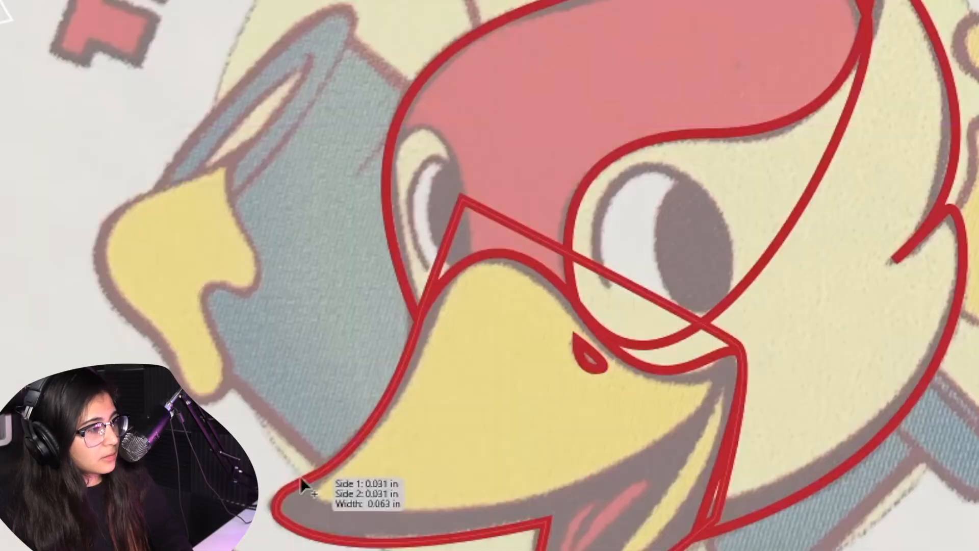
{"action": "mouse_move", "coordinate": [299, 474]}
{"action": "left_mouse_down"}
{"action": "mouse_move", "coordinate": [284, 502]}
{"action": "mouse_move", "coordinate": [305, 498]}
{"action": "mouse_move", "coordinate": [308, 509]}
{"action": "mouse_move", "coordinate": [295, 499]}
{"action": "left_mouse_up"}
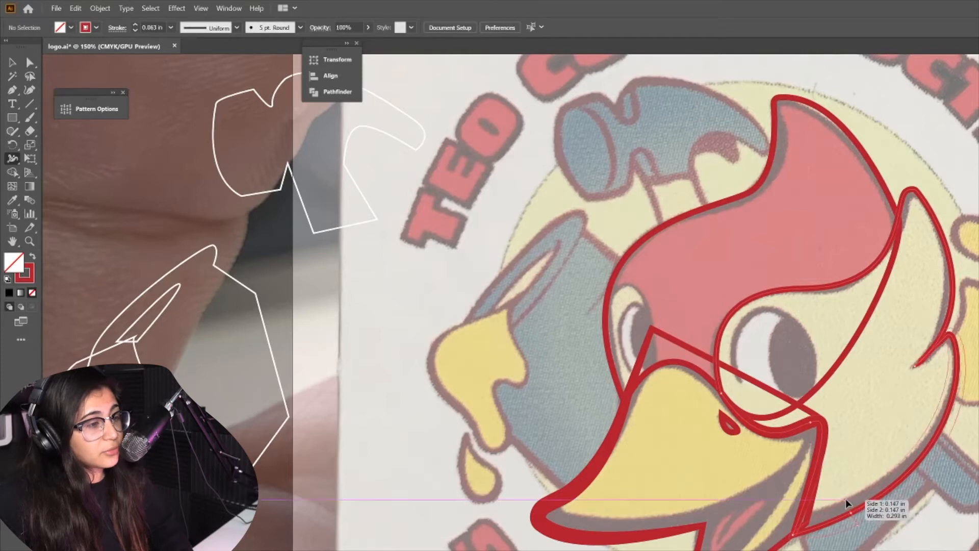
{"action": "left_click_drag", "start_coordinate": [846, 503], "coordinate": [848, 507]}
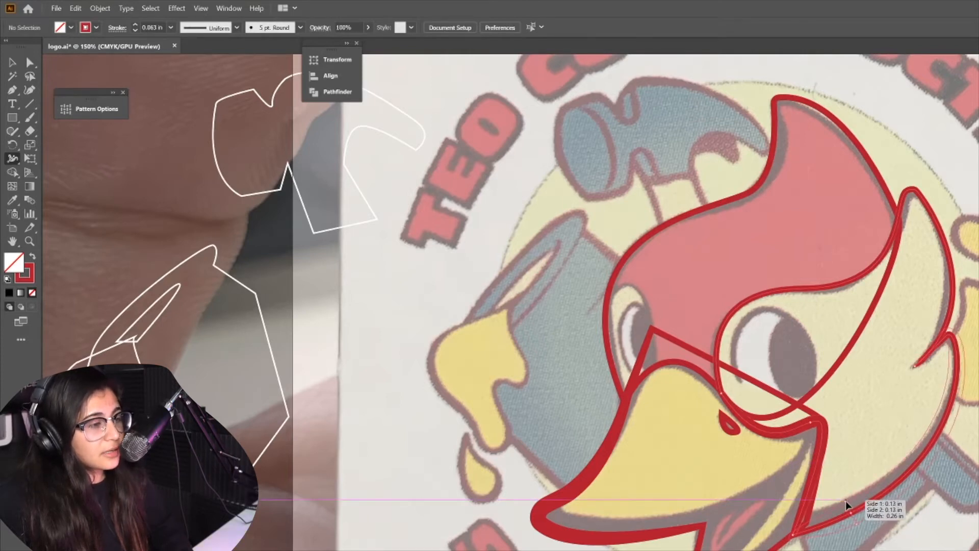
{"action": "left_click_drag", "start_coordinate": [847, 506], "coordinate": [852, 519]}
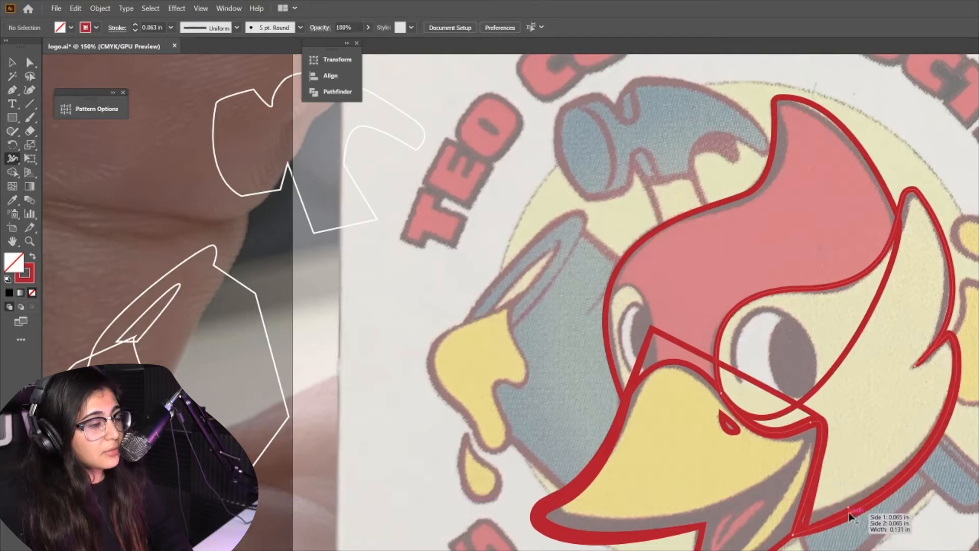
{"action": "left_click", "coordinate": [849, 505]}
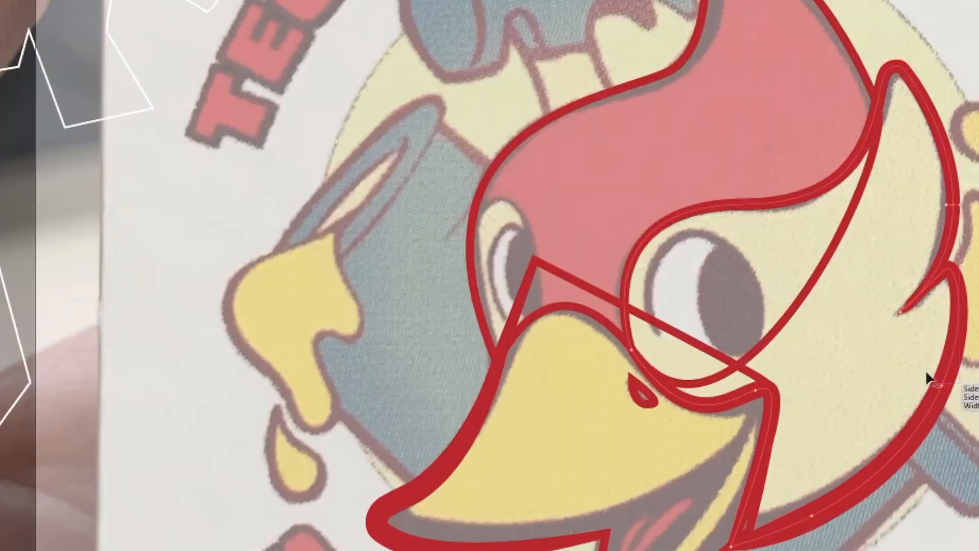
Vary the stroke width at more points along the crest and beak outlines with the Width tool
{"action": "left_click_drag", "start_coordinate": [927, 376], "coordinate": [932, 380]}
{"action": "left_click_drag", "start_coordinate": [702, 21], "coordinate": [690, 14]}
{"action": "left_click_drag", "start_coordinate": [479, 539], "coordinate": [479, 548]}
{"action": "left_click_drag", "start_coordinate": [606, 534], "coordinate": [766, 396]}
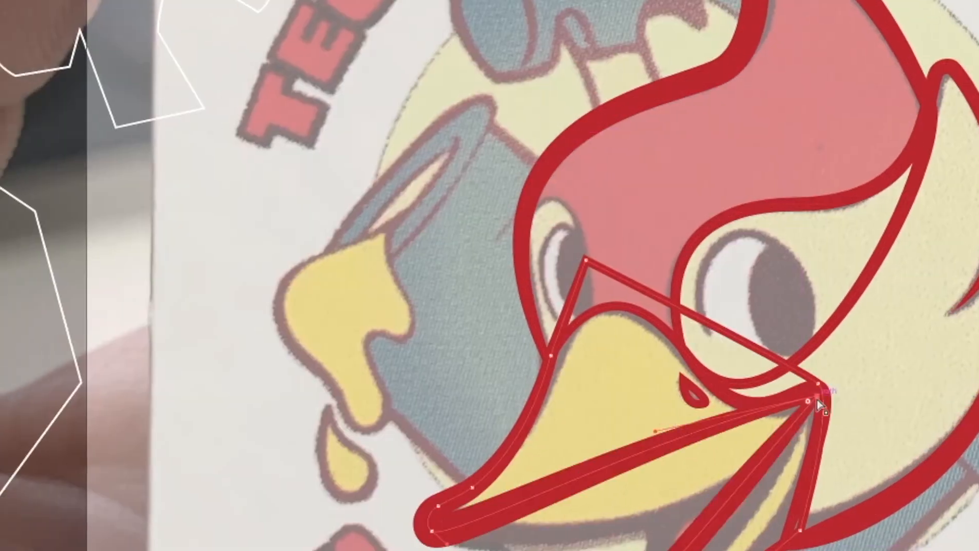
{"action": "key", "text": "ctrl+z"}
{"action": "left_click_drag", "start_coordinate": [760, 395], "coordinate": [909, 161]}
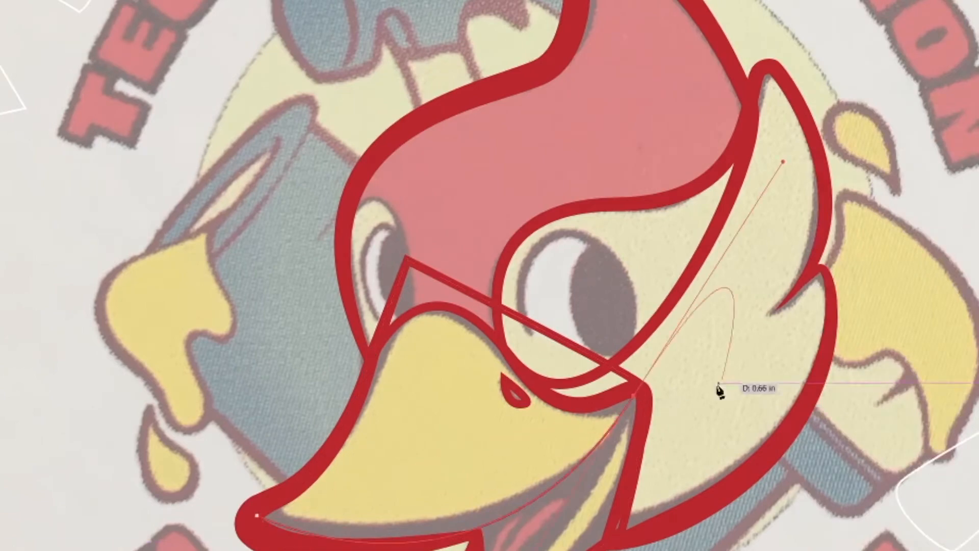
Select the beak path and copy the head outline's stroke style onto it with the Eyedropper
{"action": "key", "text": "v"}
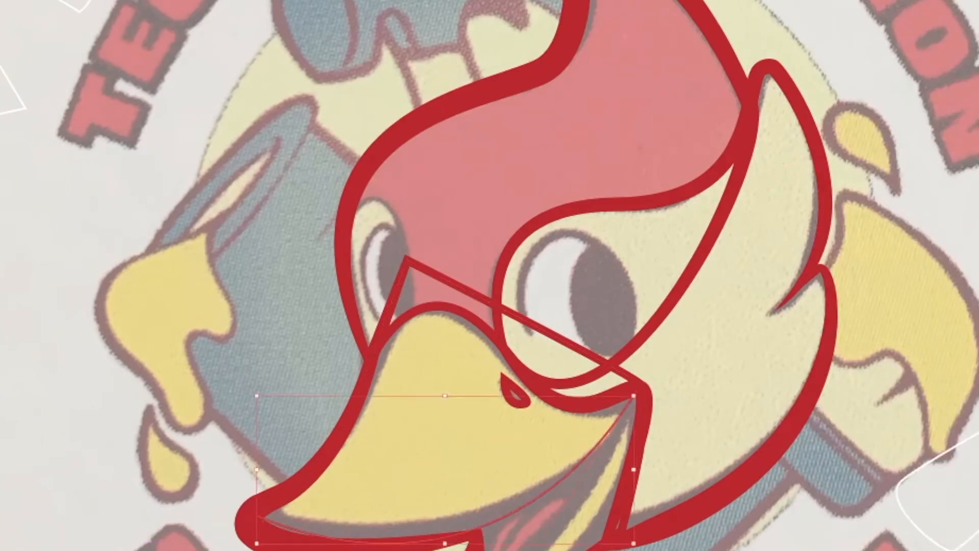
{"action": "key", "text": "i"}
{"action": "left_click", "coordinate": [474, 542]}
Adjust the beak stroke's width at its right corner with the Width tool
{"action": "key", "text": "shift+w"}
{"action": "left_click_drag", "start_coordinate": [634, 396], "coordinate": [627, 392]}
{"action": "scroll", "coordinate": [453, 492], "scroll_direction": "up", "scroll_amount": 5}
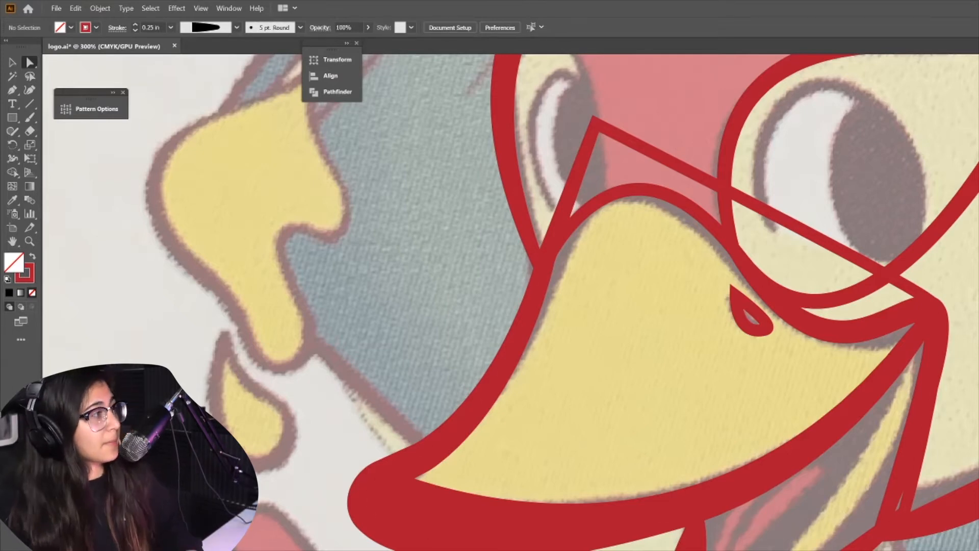
{"action": "key", "text": "a"}
{"action": "left_click", "coordinate": [695, 421]}
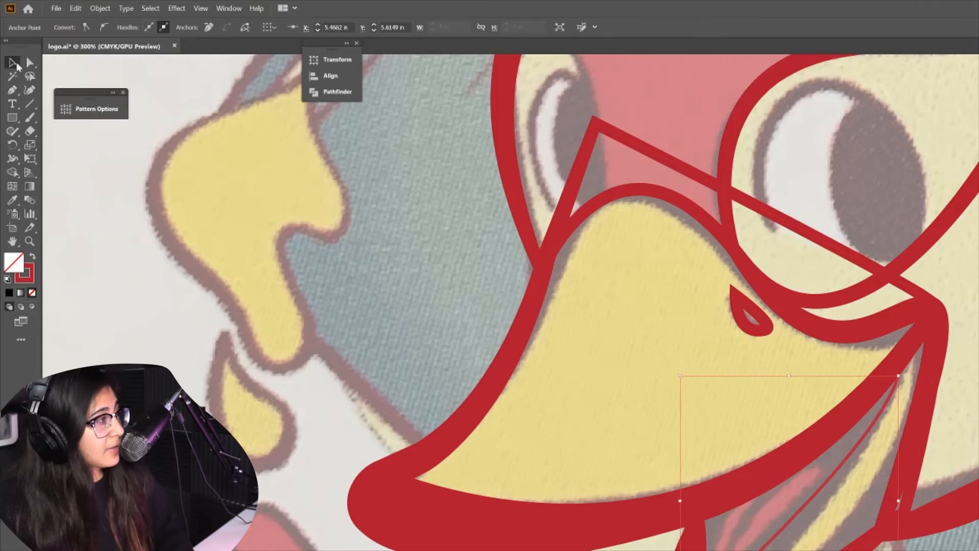
{"action": "left_click", "coordinate": [402, 366]}
{"action": "scroll", "coordinate": [804, 507], "scroll_direction": "down", "scroll_amount": 2}
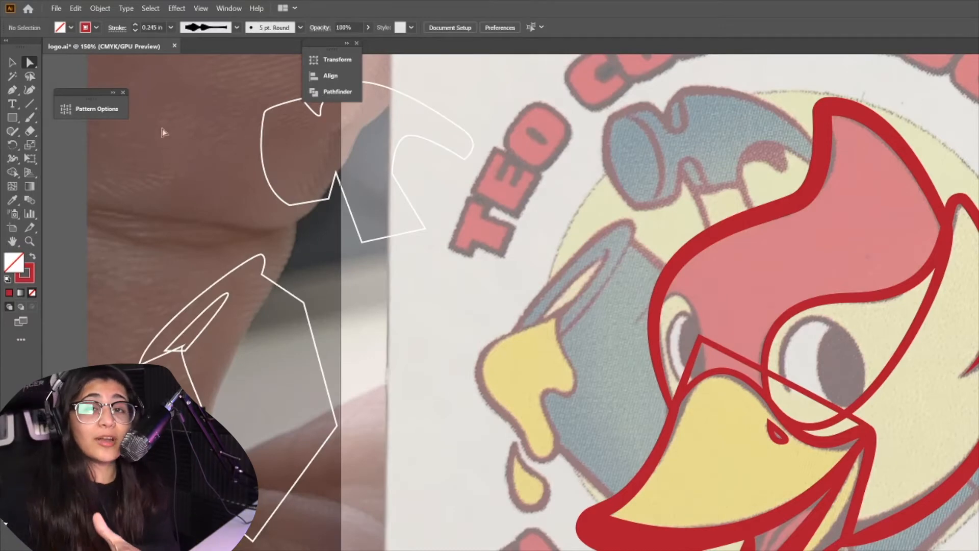
Paste a backup copy of the traced head outlines and move it off the artboard to the left
{"action": "key", "text": "v"}
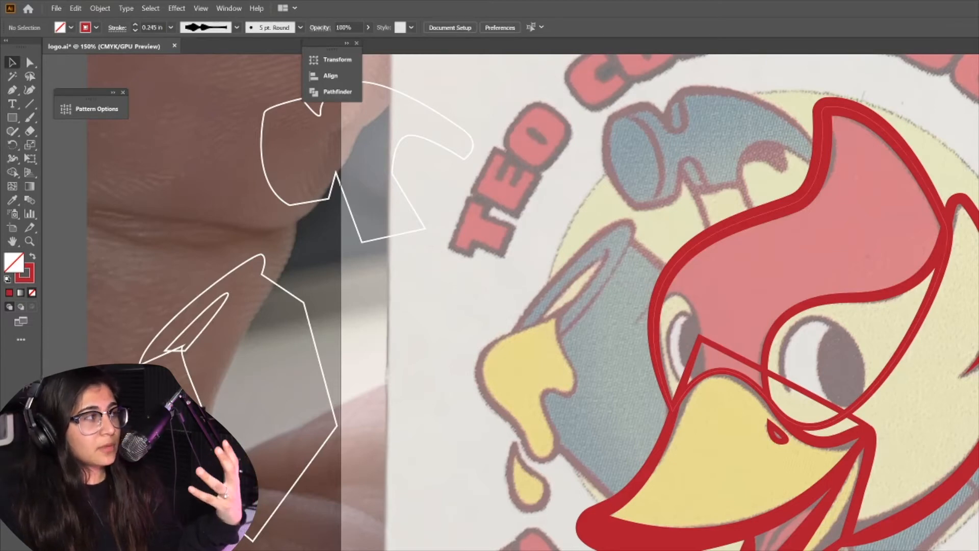
{"action": "scroll", "coordinate": [936, 507], "scroll_direction": "up", "scroll_amount": 3}
{"action": "left_click", "coordinate": [710, 284]}
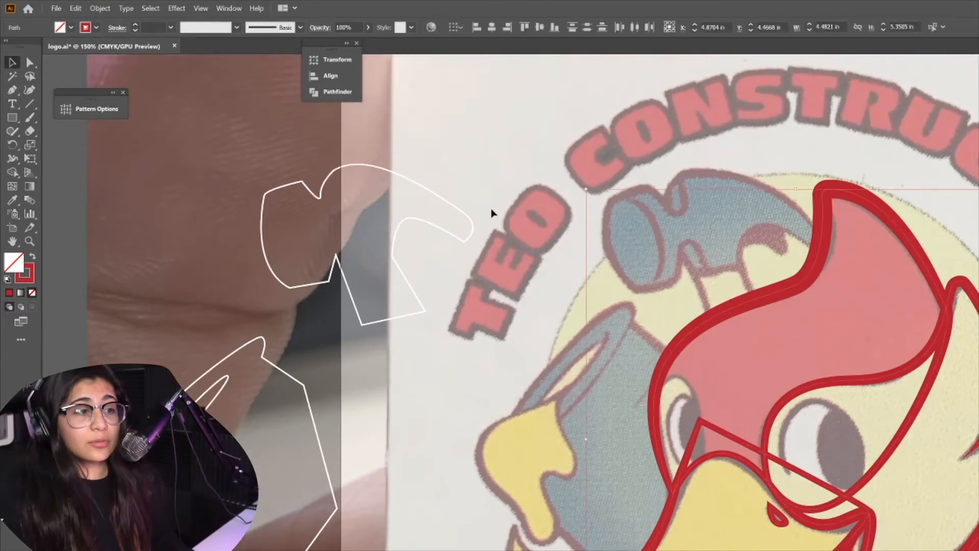
{"action": "key", "text": "ctrl+minus"}
{"action": "key", "text": "ctrl+minus"}
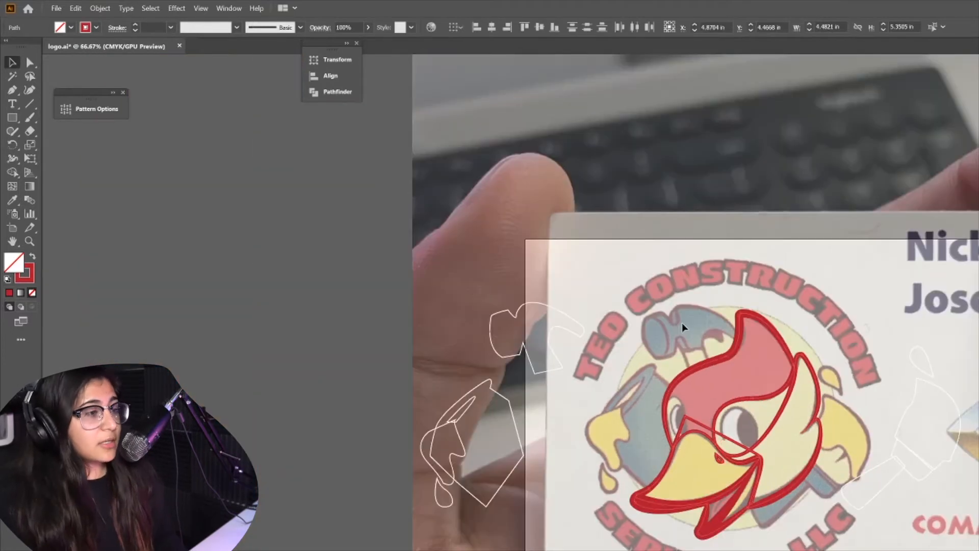
{"action": "key", "text": "ctrl+v"}
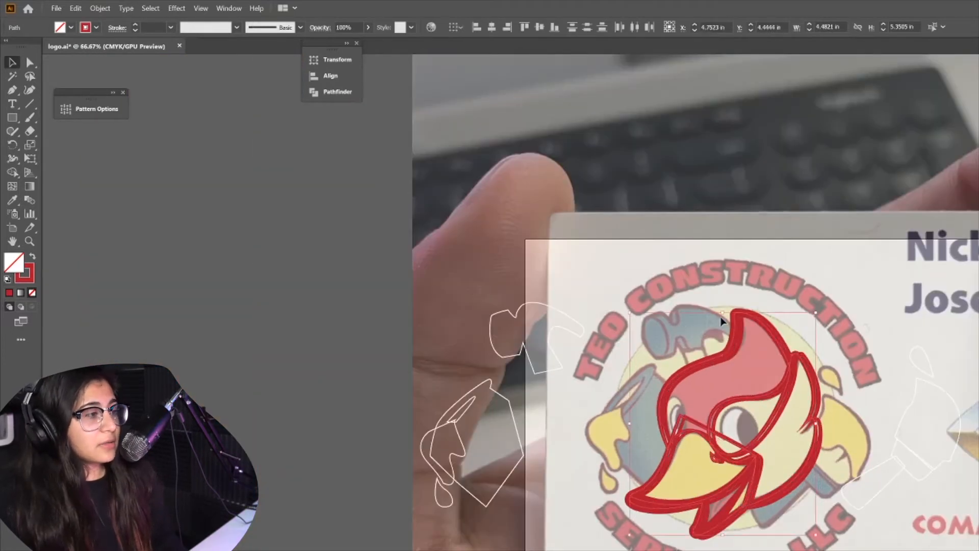
{"action": "left_click_drag", "start_coordinate": [733, 341], "coordinate": [343, 320]}
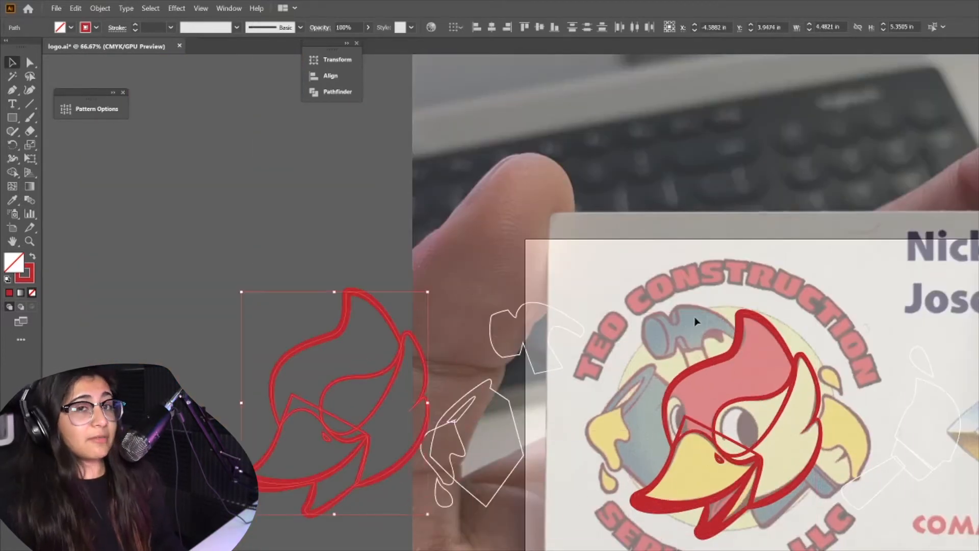
{"action": "left_click_drag", "start_coordinate": [363, 378], "coordinate": [322, 376]}
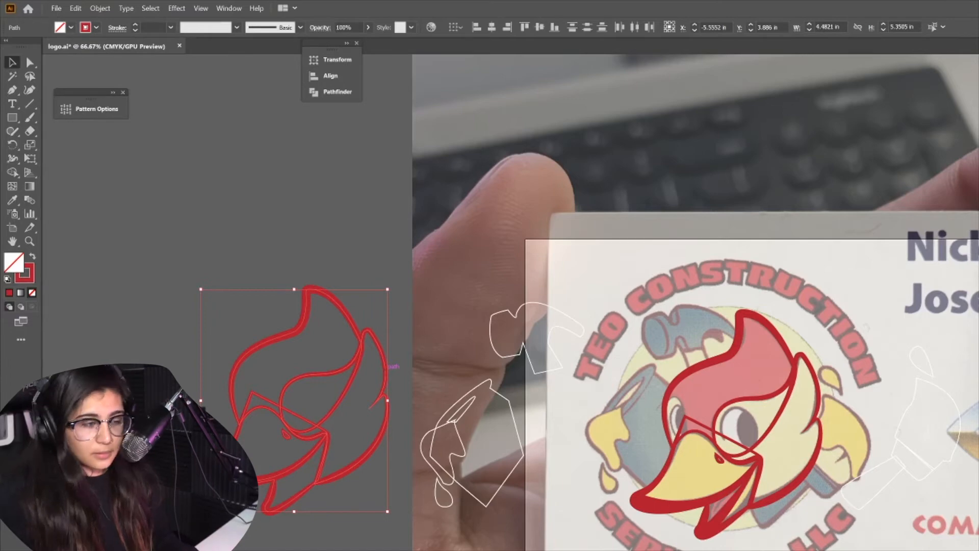
Select all the original head outlines and expand their appearance into filled shapes
{"action": "left_click", "coordinate": [728, 342]}
{"action": "left_click", "coordinate": [732, 357]}
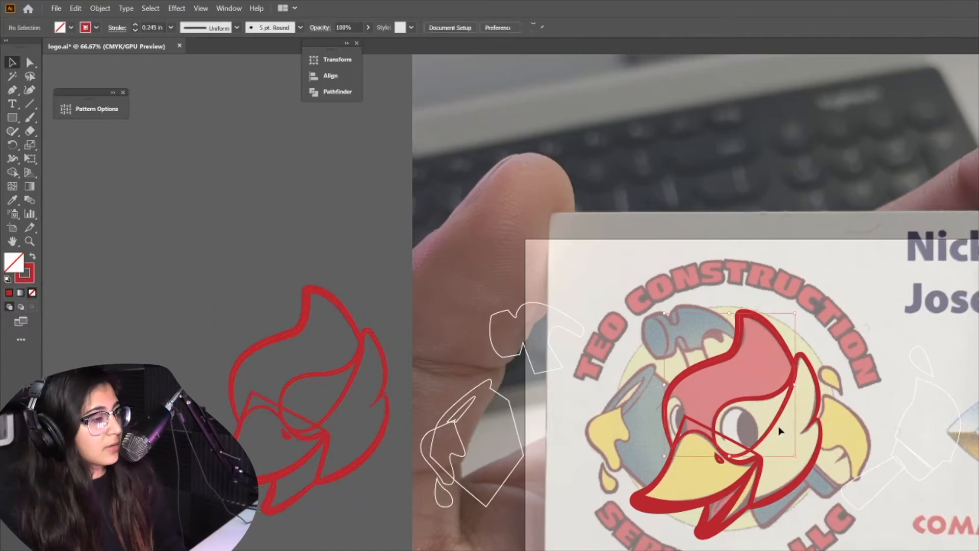
{"action": "key", "text": "ctrl+plus"}
{"action": "key", "text": "ctrl+plus"}
{"action": "left_click_drag", "start_coordinate": [641, 271], "coordinate": [969, 549]}
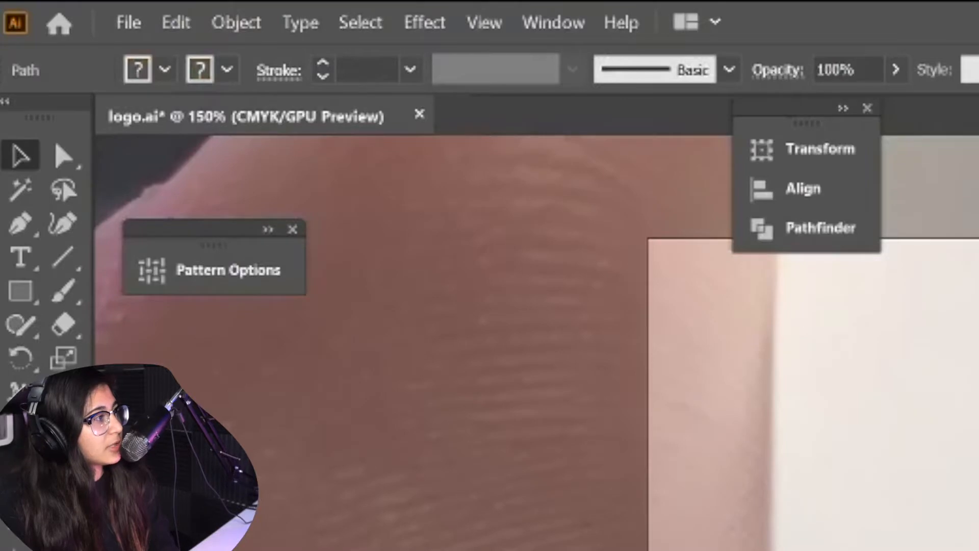
{"action": "left_click", "coordinate": [255, 22]}
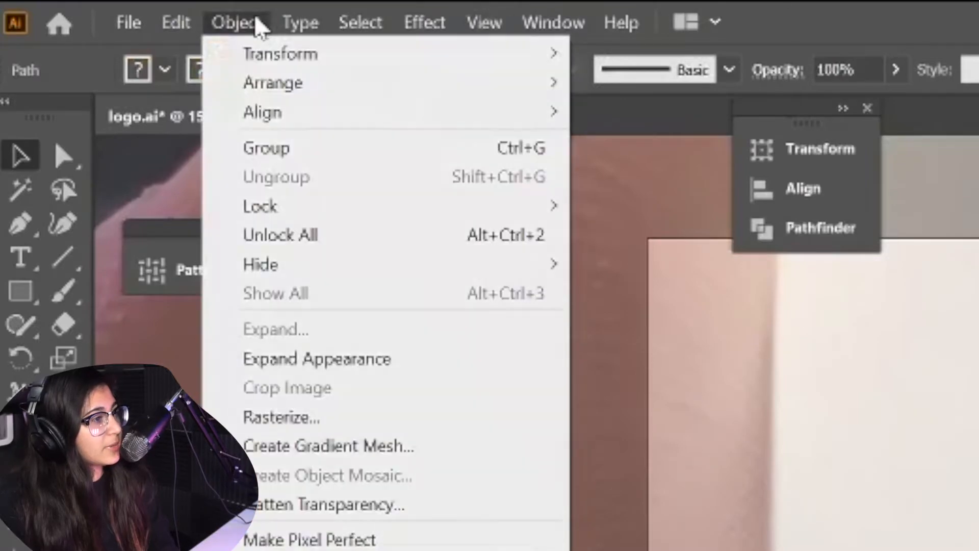
{"action": "left_click", "coordinate": [327, 360]}
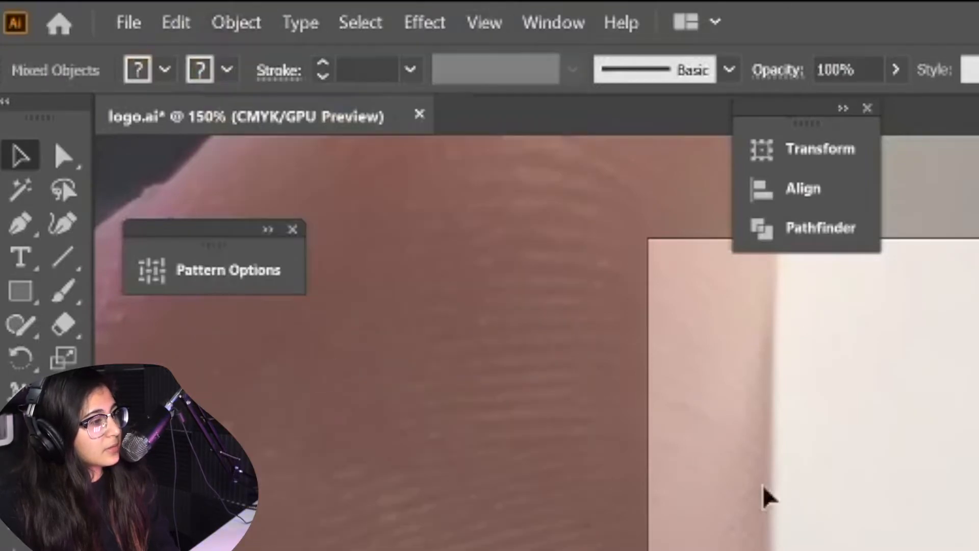
Select all the expanded artwork and open the Pathfinder panel
{"action": "left_click", "coordinate": [518, 420]}
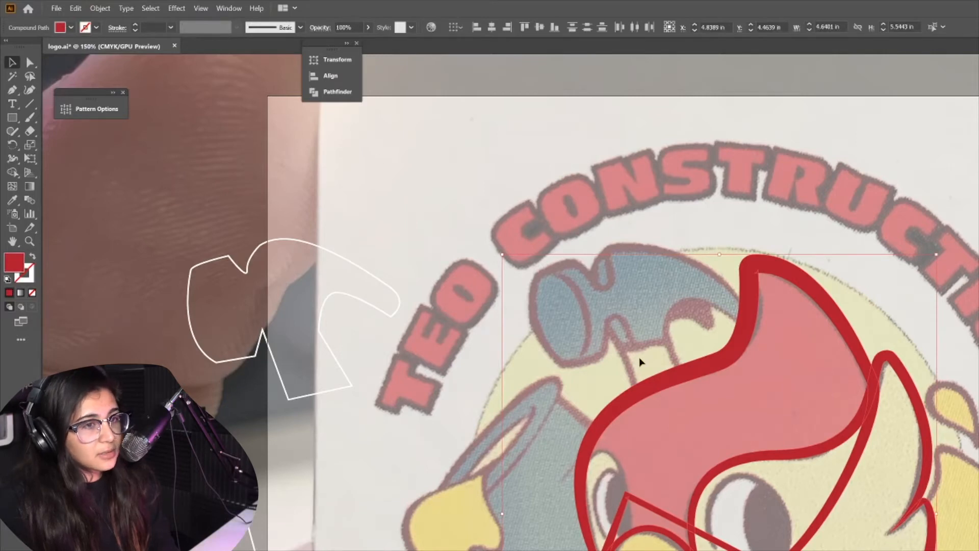
{"action": "left_click", "coordinate": [586, 301]}
{"action": "key", "text": "ctrl+a"}
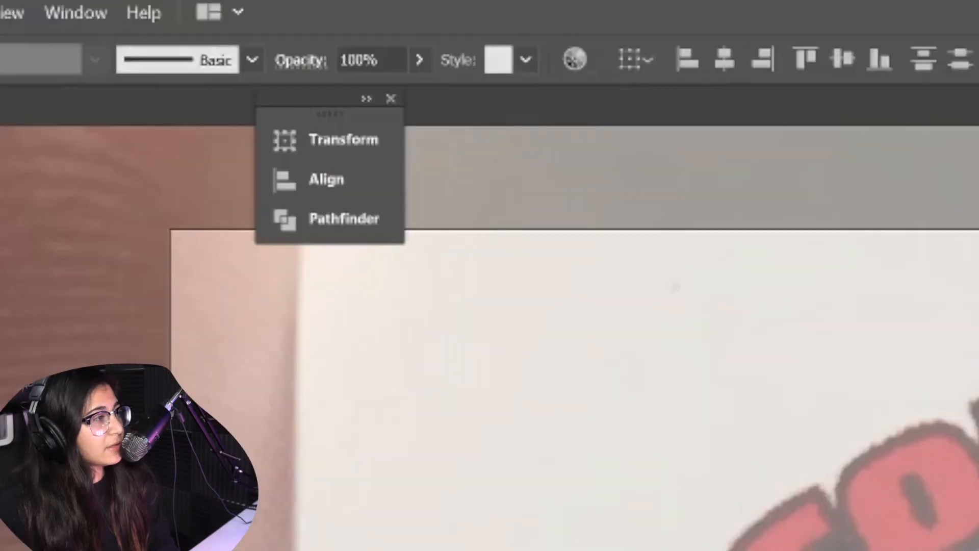
{"action": "left_click", "coordinate": [306, 220]}
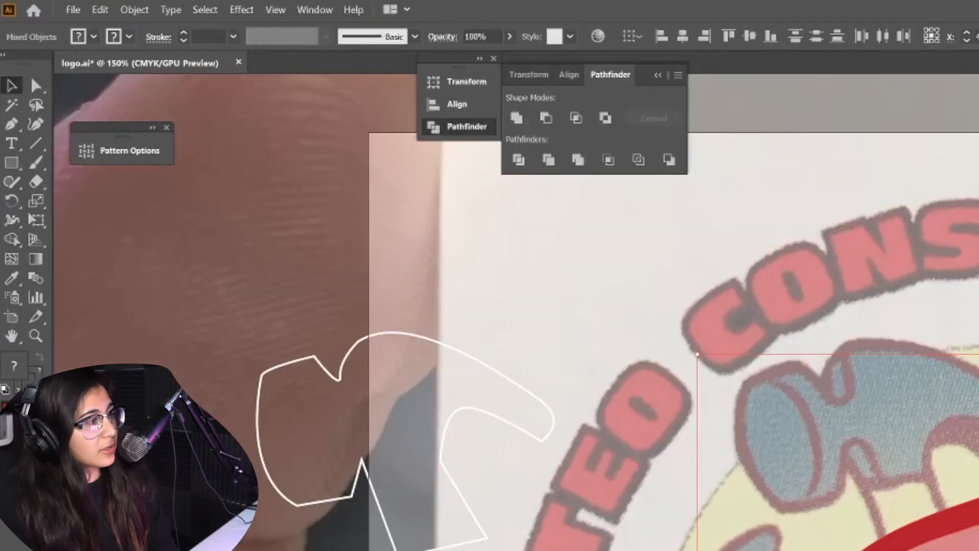
{"action": "left_click", "coordinate": [316, 11]}
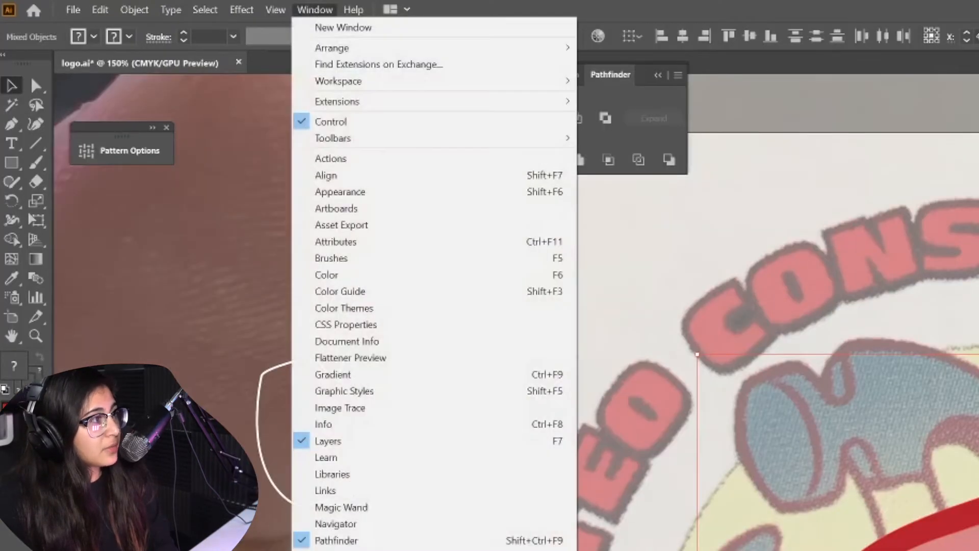
{"action": "left_click", "coordinate": [367, 542]}
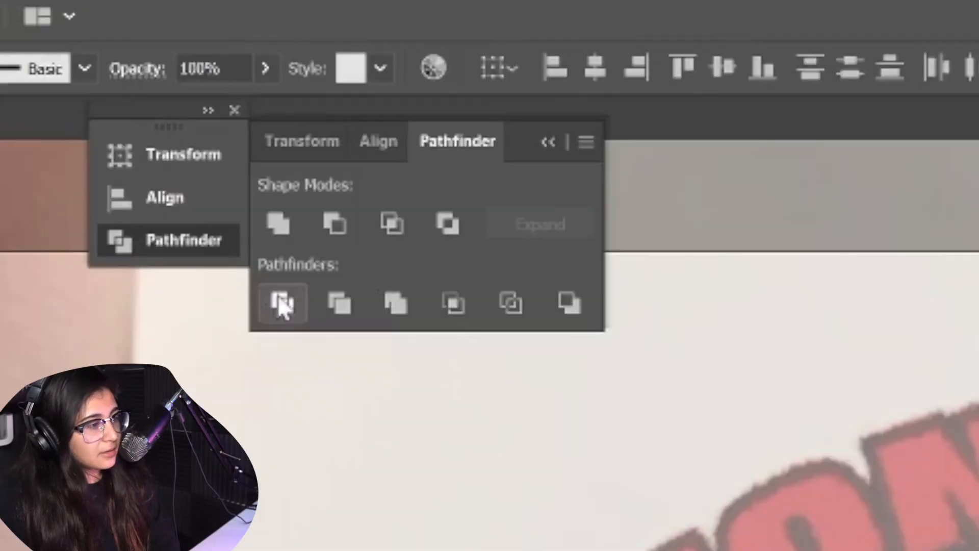
Delete the small stray path fragment near the top of the beak
{"action": "left_click", "coordinate": [280, 299]}
{"action": "left_click", "coordinate": [722, 516]}
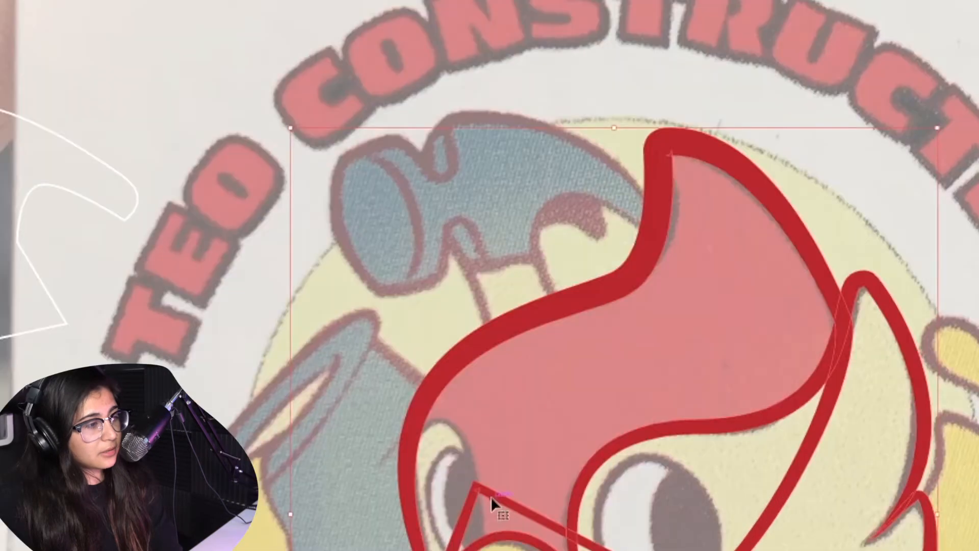
{"action": "left_click", "coordinate": [638, 505]}
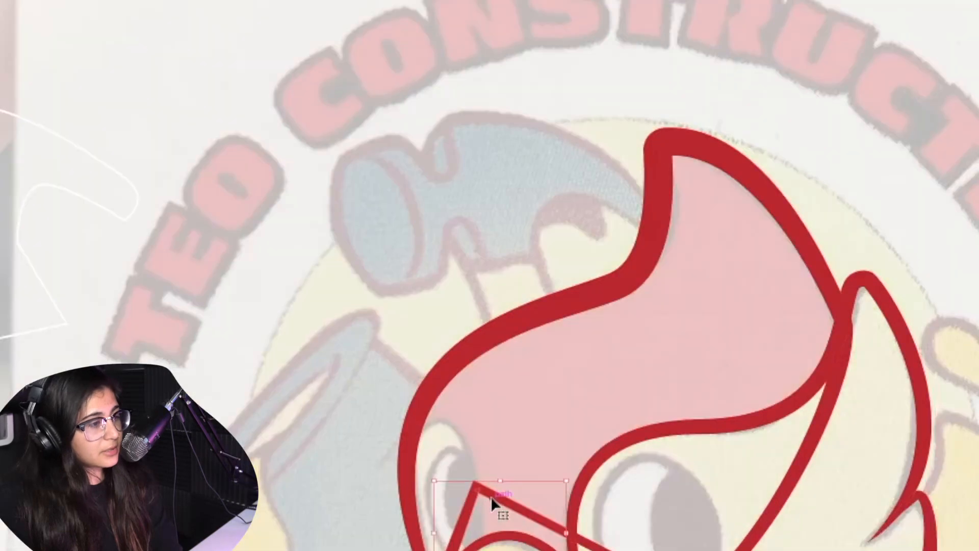
{"action": "key", "text": "Delete"}
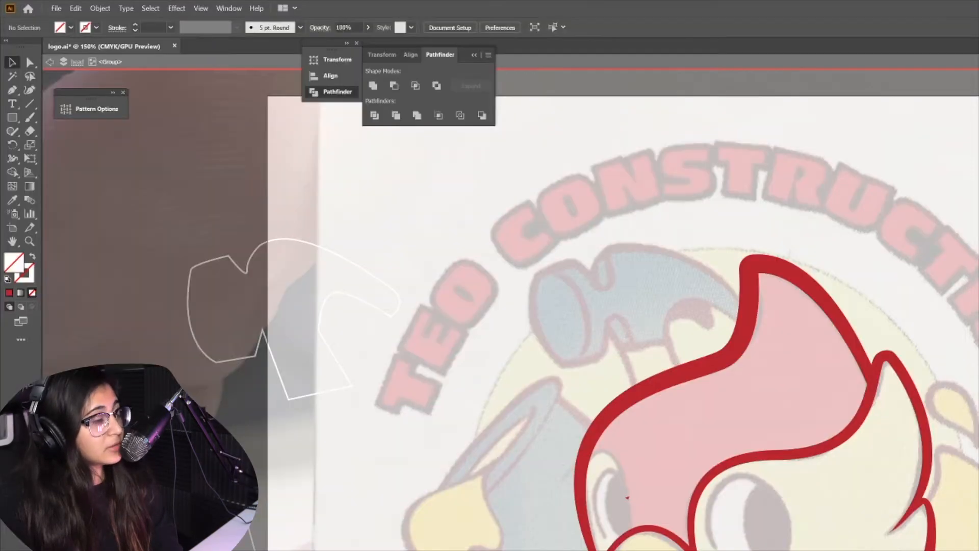
{"action": "key", "text": "Escape"}
Merge the expanded head shapes with Pathfinder Merge, then deselect
{"action": "scroll", "coordinate": [510, 302], "scroll_direction": "up", "scroll_amount": 1}
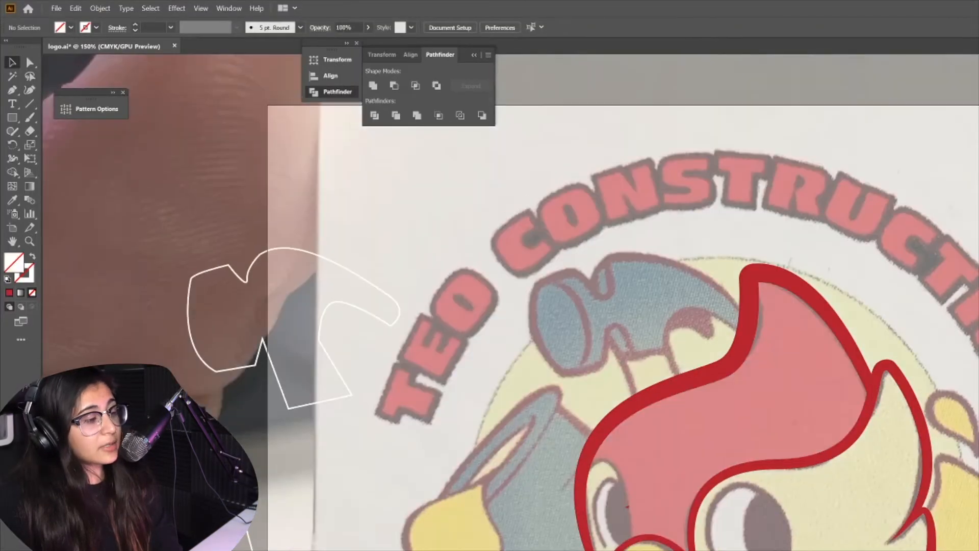
{"action": "scroll", "coordinate": [510, 302], "scroll_direction": "down", "scroll_amount": 2}
{"action": "scroll", "coordinate": [511, 302], "scroll_direction": "down", "scroll_amount": 1}
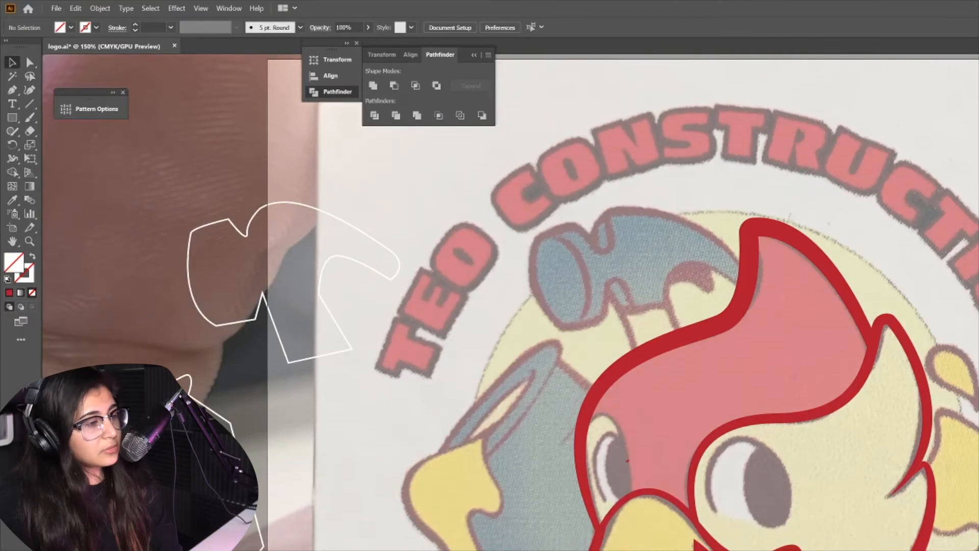
{"action": "left_click", "coordinate": [703, 545]}
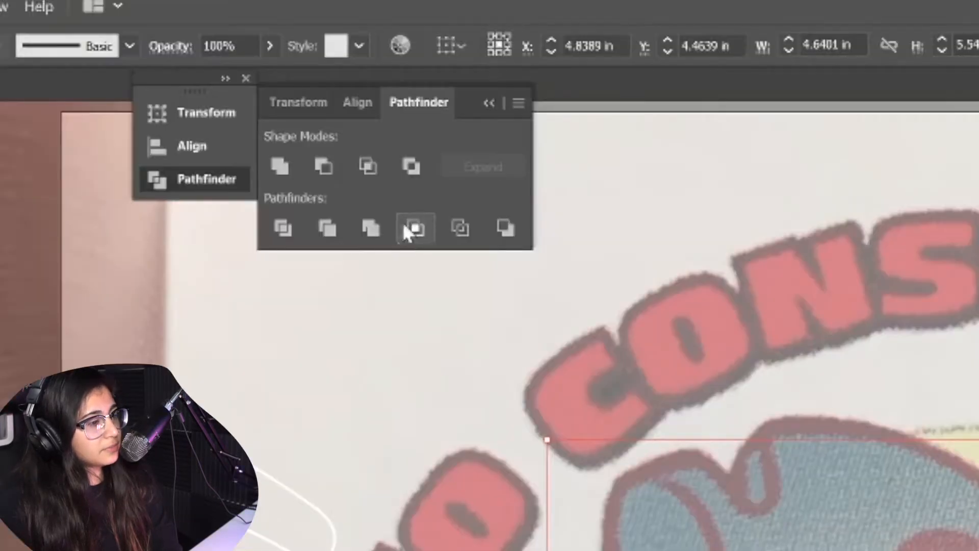
{"action": "left_click", "coordinate": [417, 115]}
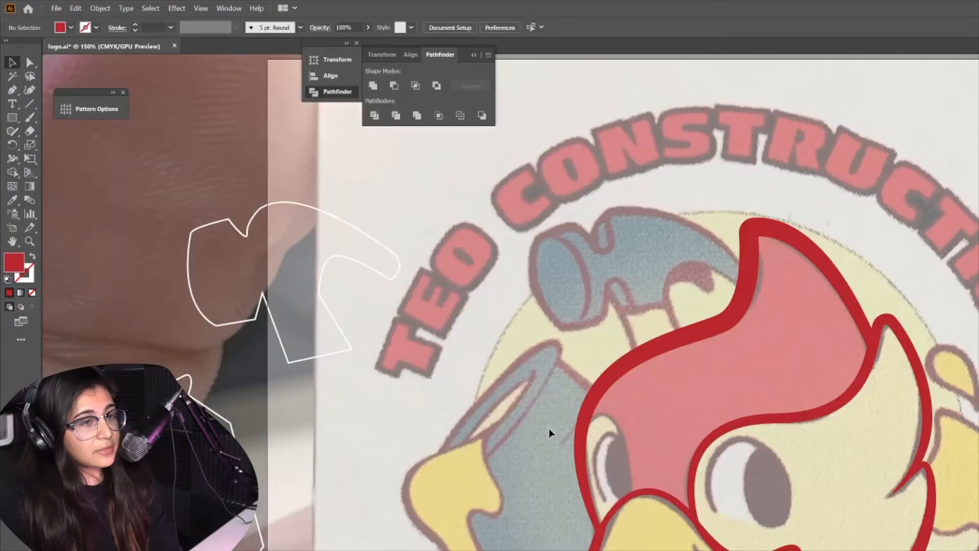
{"action": "left_click", "coordinate": [578, 426]}
{"action": "key", "text": "ctrl+shift+a"}
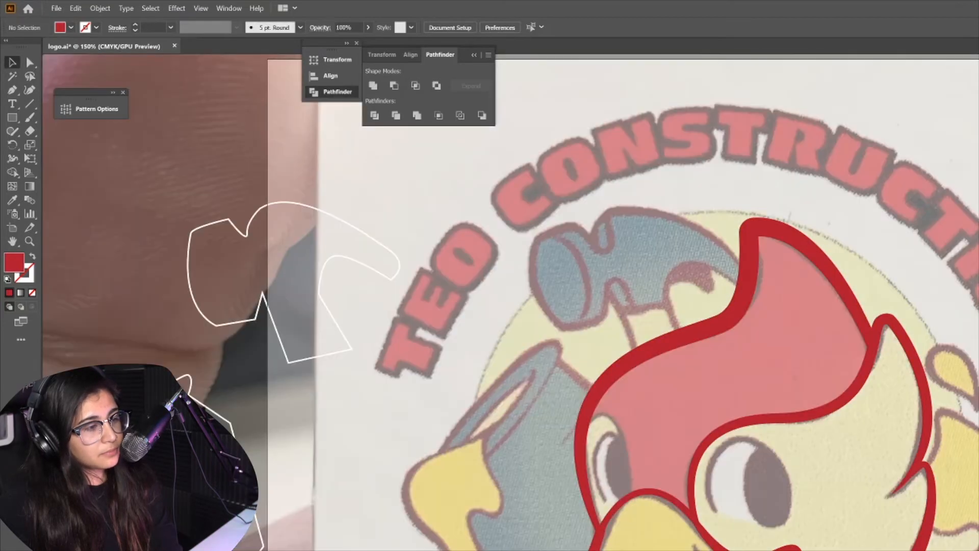
Inspect the merged outlines closely around the eyes, crest and beak
{"action": "scroll", "coordinate": [510, 301], "scroll_direction": "down", "scroll_amount": 2}
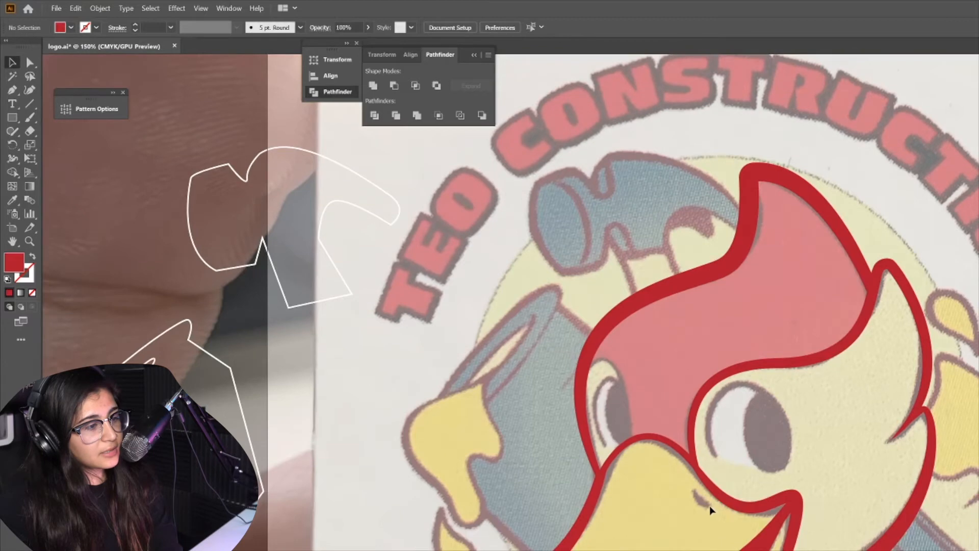
{"action": "scroll", "coordinate": [703, 542], "scroll_direction": "up", "scroll_amount": 1}
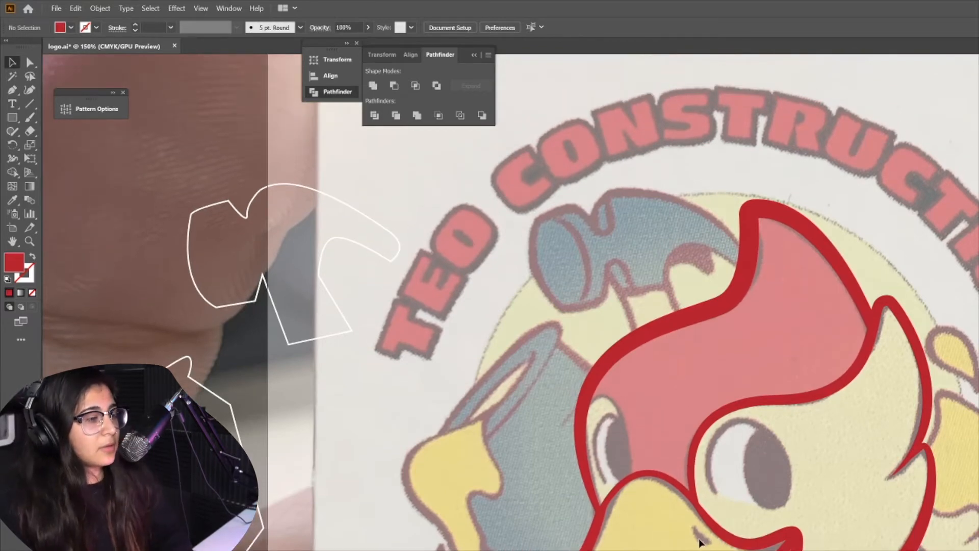
{"action": "scroll", "coordinate": [722, 540], "scroll_direction": "up", "scroll_amount": 3}
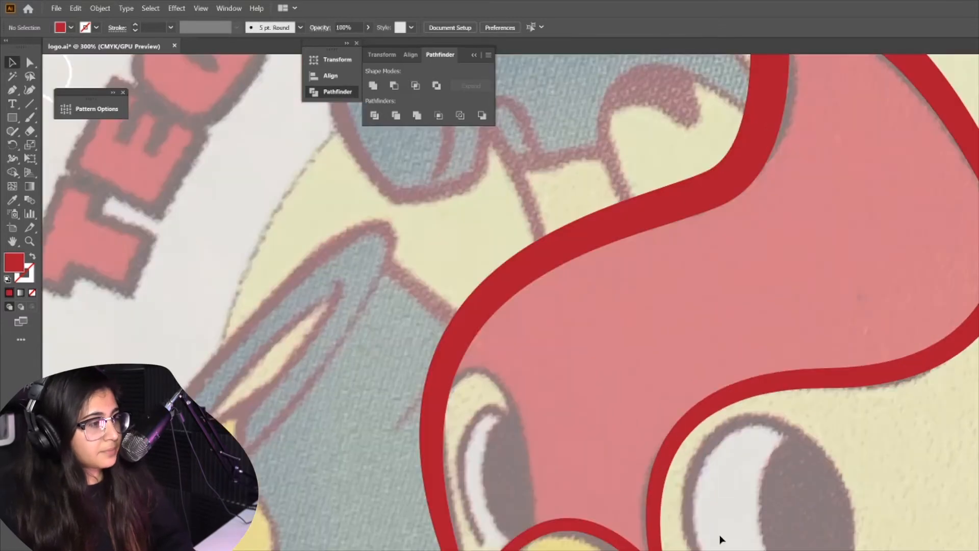
{"action": "scroll", "coordinate": [743, 512], "scroll_direction": "down", "scroll_amount": 3}
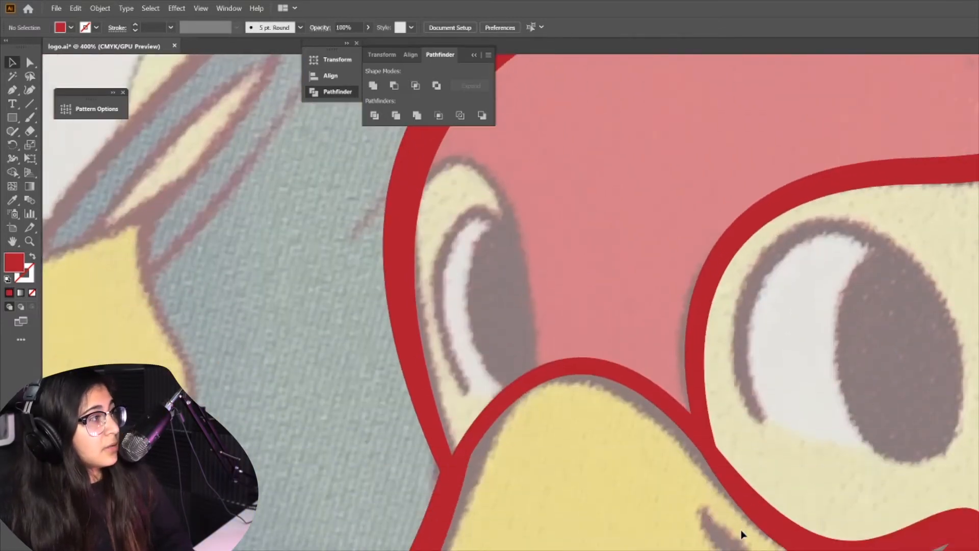
{"action": "left_click", "coordinate": [11, 92]}
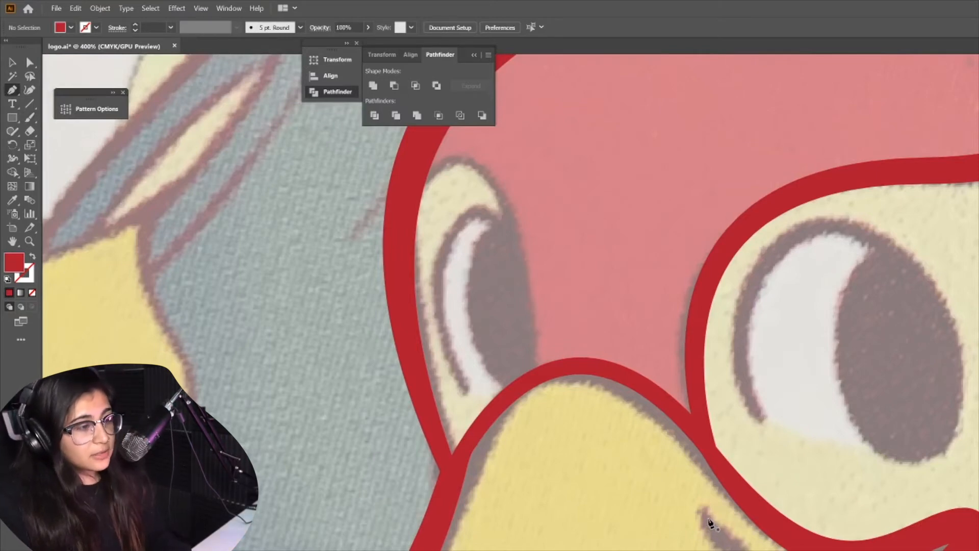
{"action": "scroll", "coordinate": [711, 523], "scroll_direction": "down", "scroll_amount": 2}
{"action": "key", "text": "shift+m"}
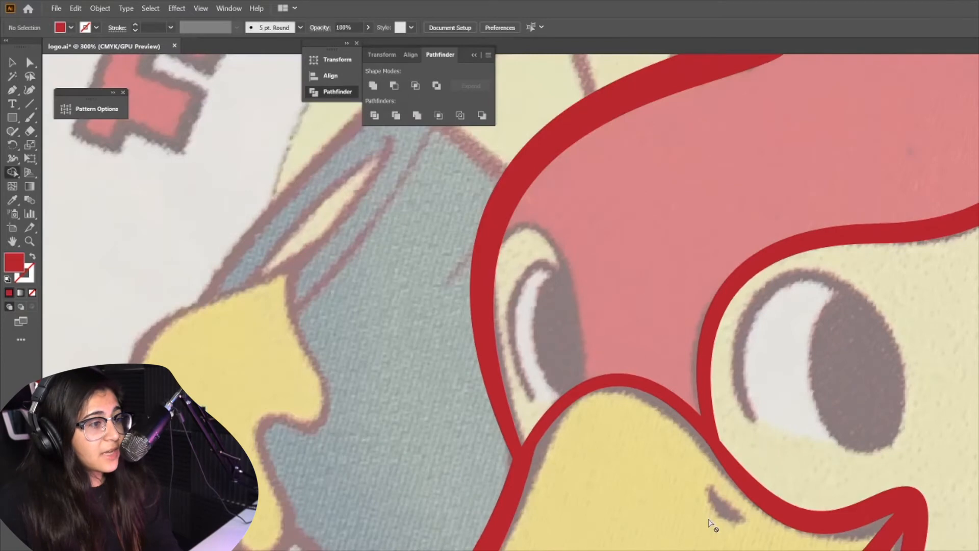
{"action": "scroll", "coordinate": [708, 518], "scroll_direction": "down", "scroll_amount": 1}
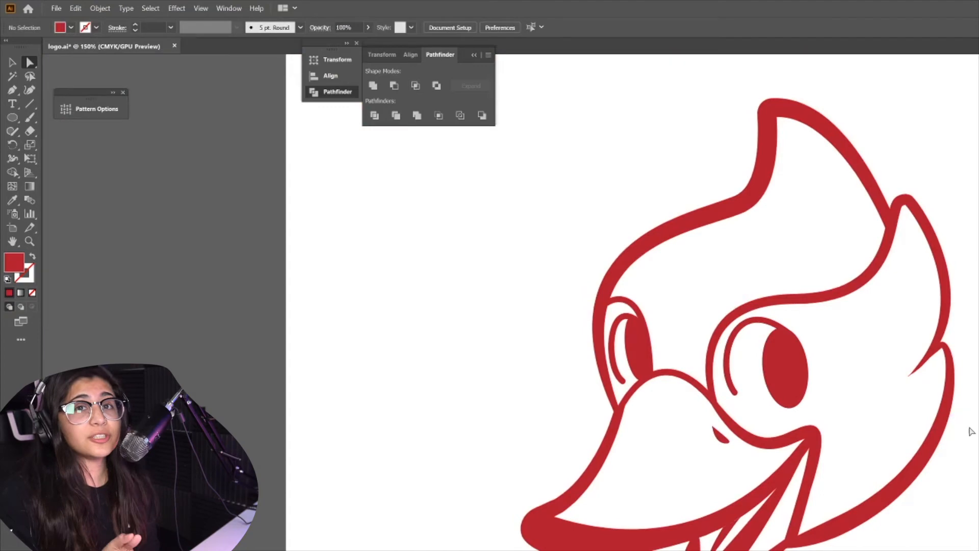
{"action": "scroll", "coordinate": [968, 431], "scroll_direction": "up", "scroll_amount": 1}
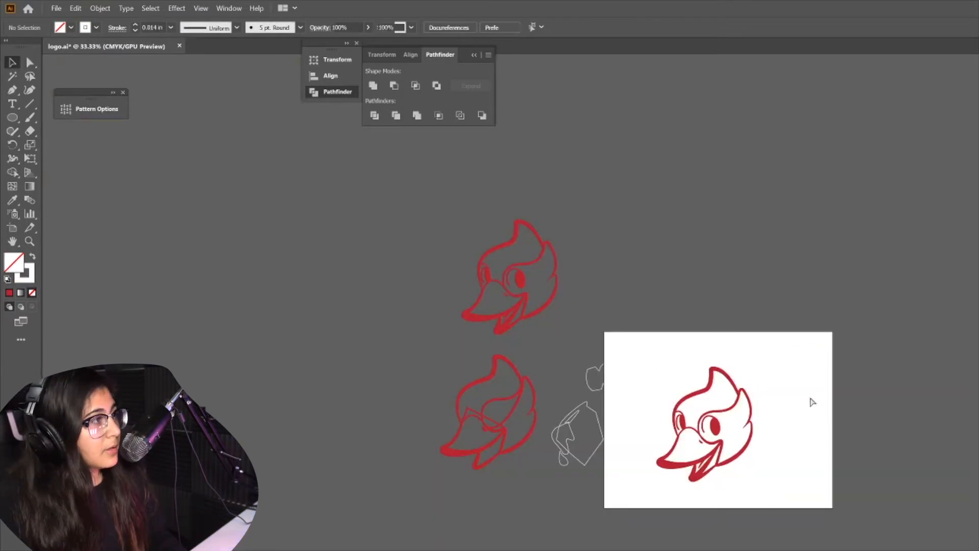
Show the hidden business-card photo and move it off to the right of the artboard
{"action": "key", "text": "ctrl+alt+3"}
{"action": "left_click_drag", "start_coordinate": [786, 483], "coordinate": [978, 462]}
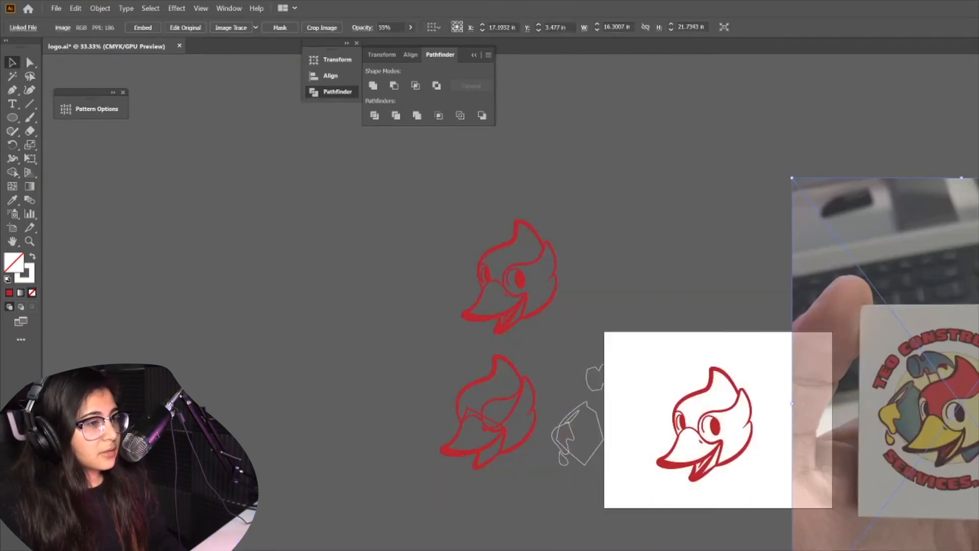
Set the photo's opacity to 100%
{"action": "left_click", "coordinate": [411, 27]}
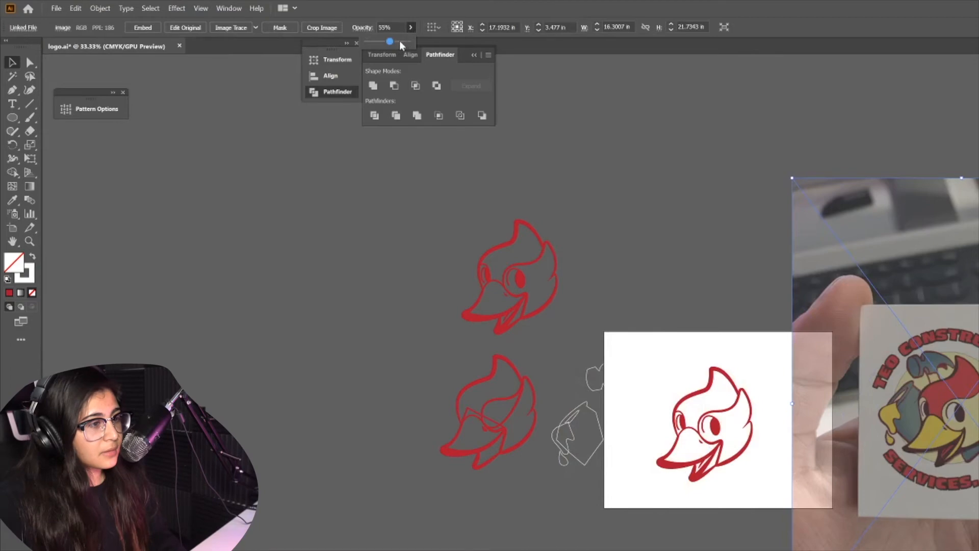
{"action": "left_click", "coordinate": [408, 41]}
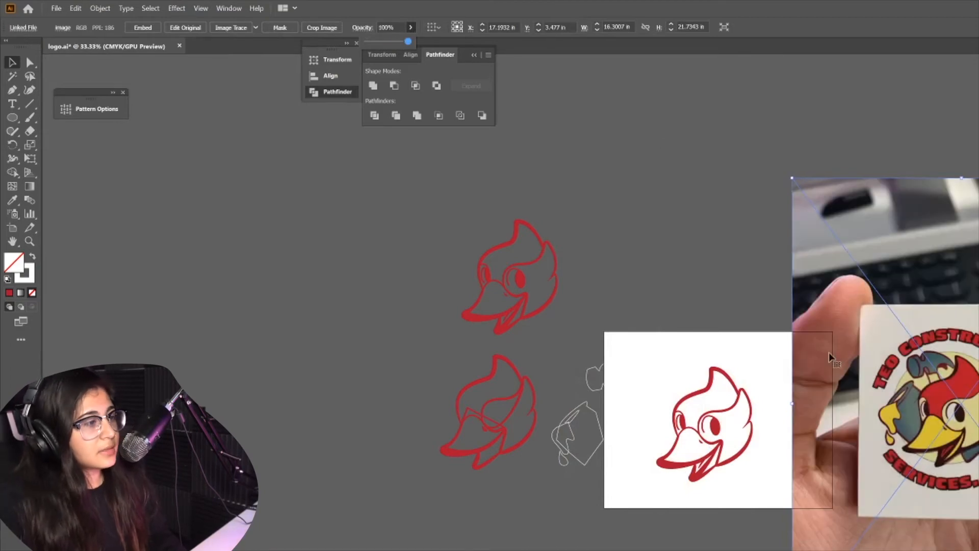
{"action": "left_click", "coordinate": [767, 296]}
Fill the second swatch circle above the artboard with the red sampled from the business-card photo
{"action": "key", "text": "ctrl+plus"}
{"action": "key", "text": "ctrl+plus"}
{"action": "key", "text": "ctrl+plus"}
{"action": "scroll", "coordinate": [769, 286], "scroll_direction": "right", "scroll_amount": 3}
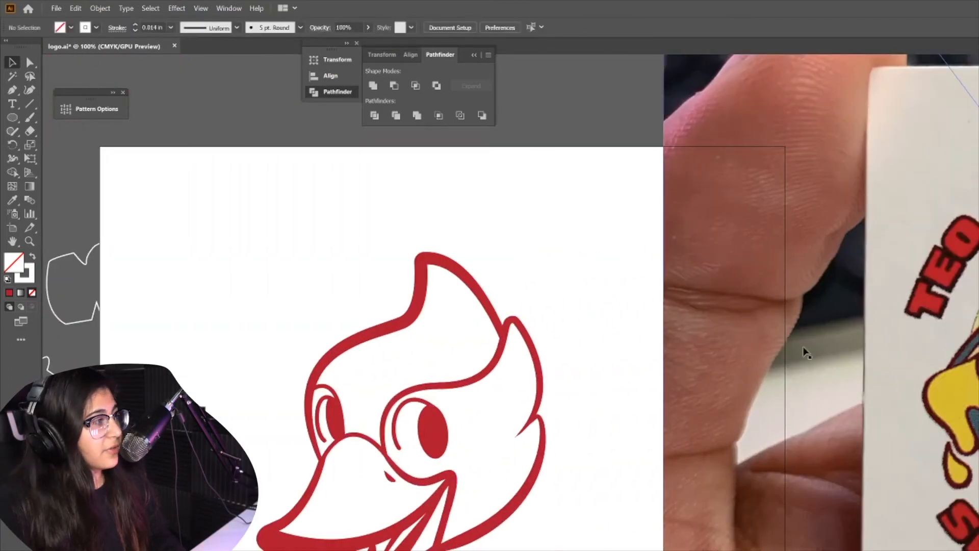
{"action": "scroll", "coordinate": [467, 474], "scroll_direction": "left", "scroll_amount": 3}
{"action": "left_click", "coordinate": [15, 65]}
{"action": "left_click_drag", "start_coordinate": [259, 194], "coordinate": [357, 199]}
{"action": "left_click", "coordinate": [275, 215]}
{"action": "left_click", "coordinate": [252, 195]}
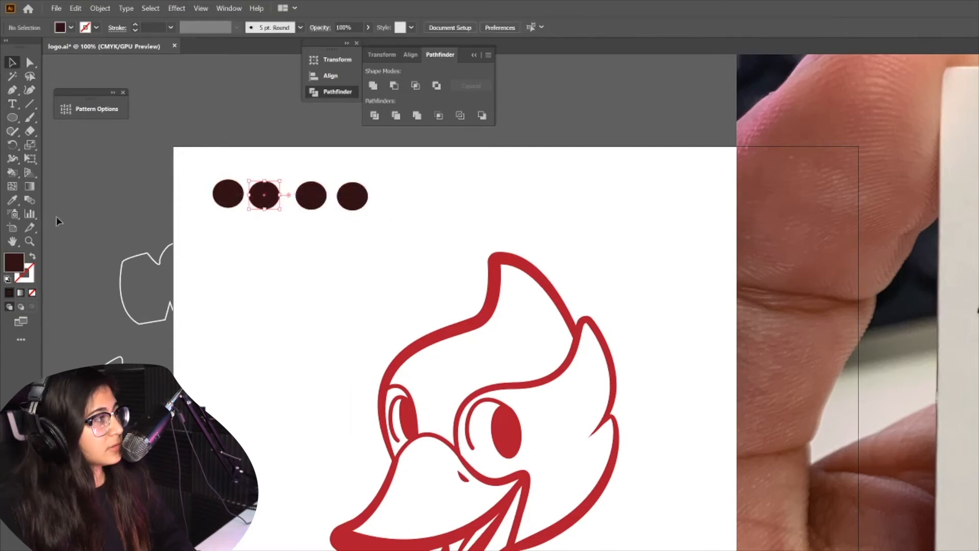
{"action": "left_click", "coordinate": [13, 200]}
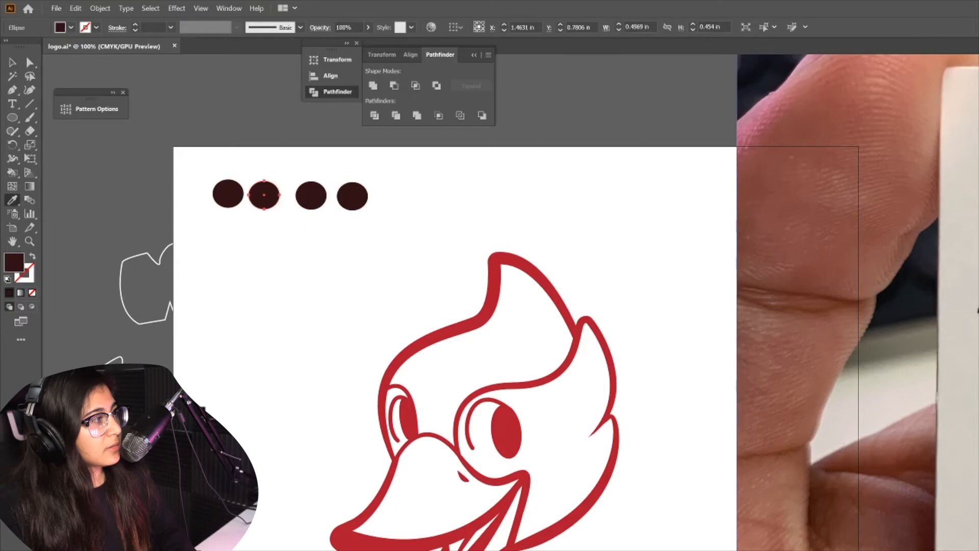
{"action": "left_click", "coordinate": [976, 326]}
Sample the pale beige from the photo into the third swatch circle
{"action": "left_click", "coordinate": [15, 64]}
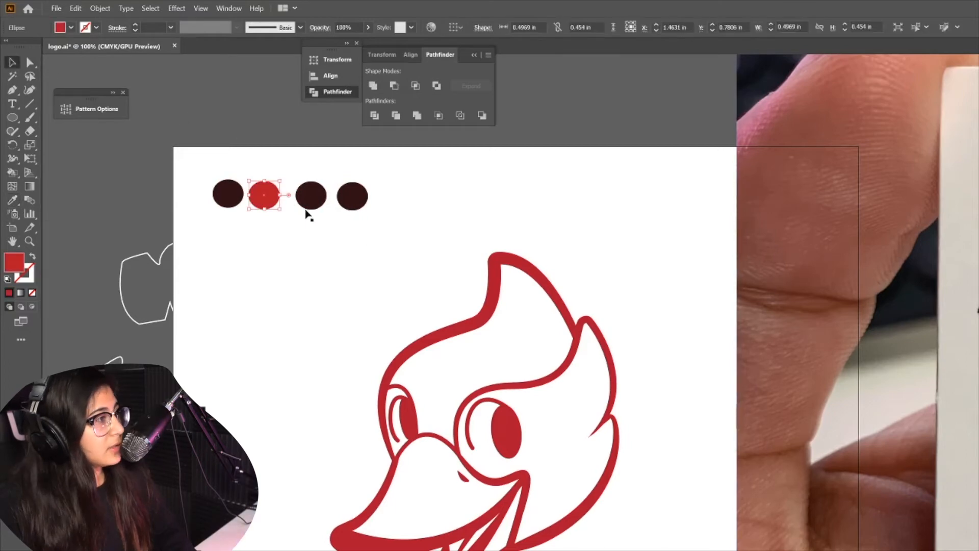
{"action": "left_click", "coordinate": [308, 206]}
{"action": "left_click", "coordinate": [12, 201]}
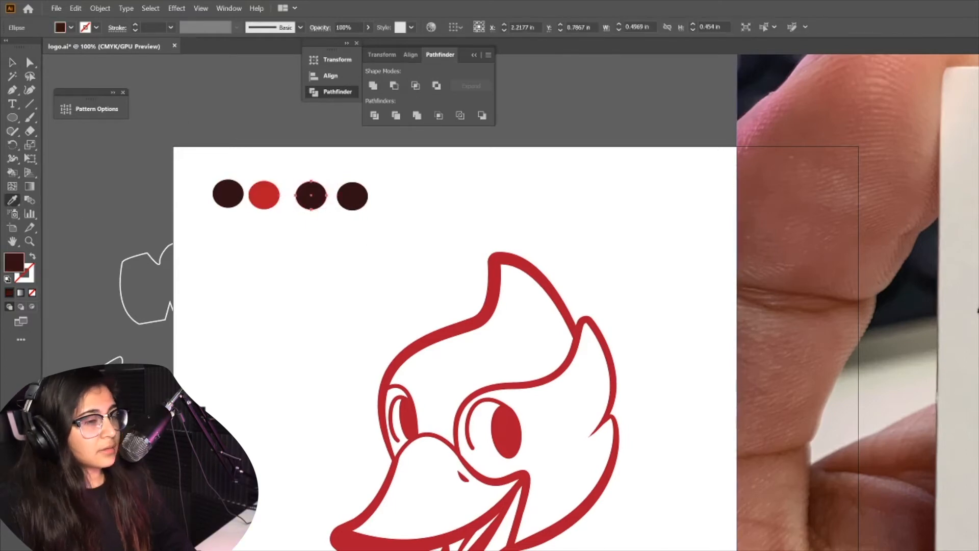
{"action": "left_click", "coordinate": [975, 312]}
Sample the golden yellow from the photo into the fourth swatch circle
{"action": "left_click", "coordinate": [12, 64]}
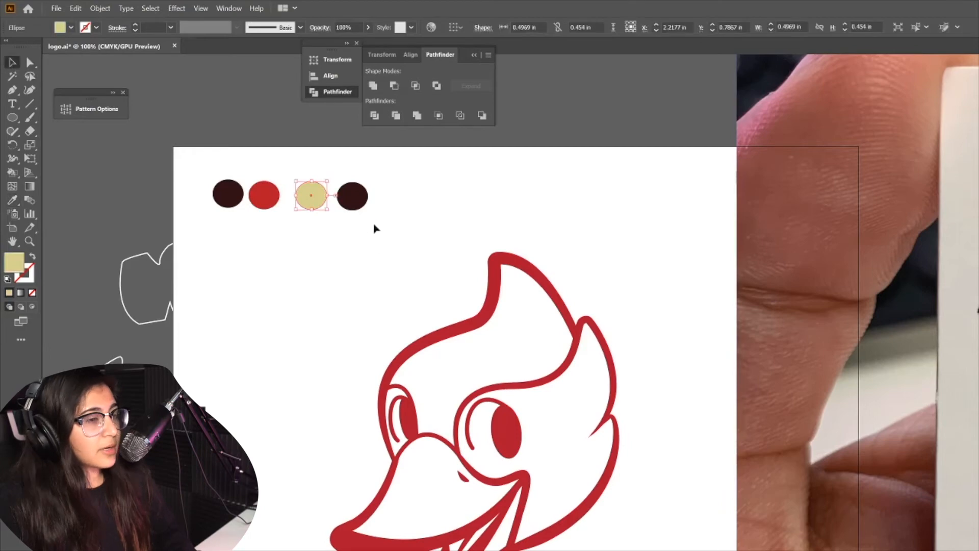
{"action": "left_click", "coordinate": [358, 204]}
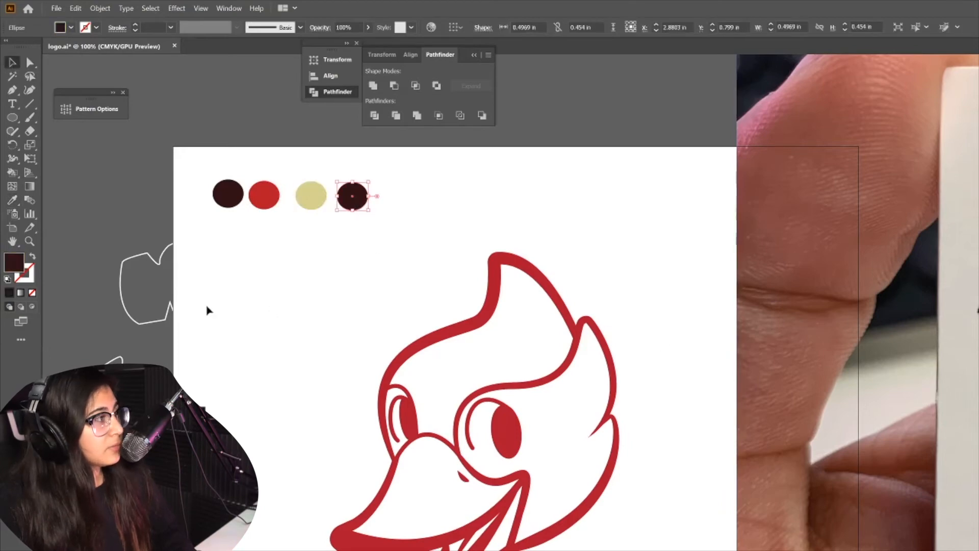
{"action": "left_click", "coordinate": [12, 200]}
{"action": "left_click_drag", "start_coordinate": [4, 62], "coordinate": [0, 63]}
{"action": "left_click", "coordinate": [10, 65]}
{"action": "left_click", "coordinate": [312, 245]}
Pull the lower-left anchor of the green shape in the right eye up inside the eye outline
{"action": "scroll", "coordinate": [361, 257], "scroll_direction": "left", "scroll_amount": 1}
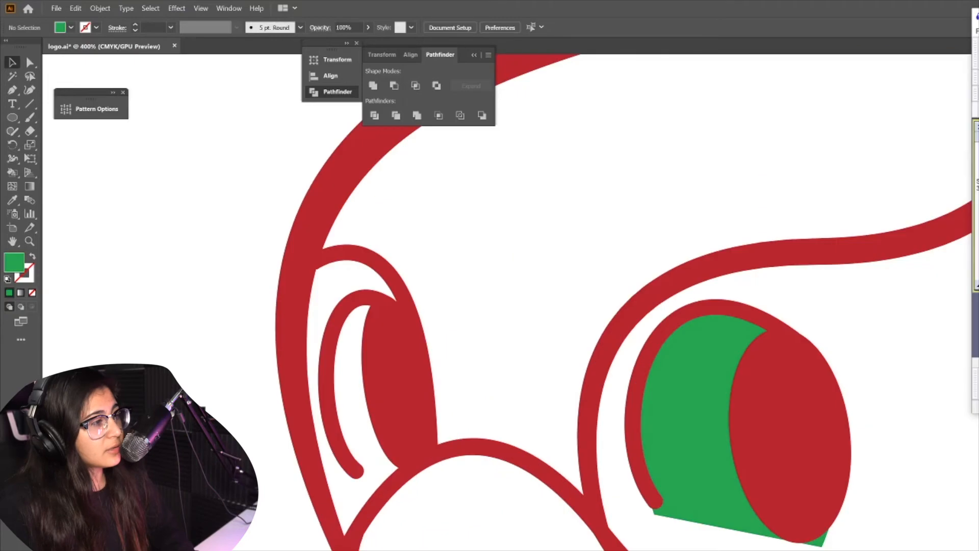
{"action": "left_click", "coordinate": [699, 369]}
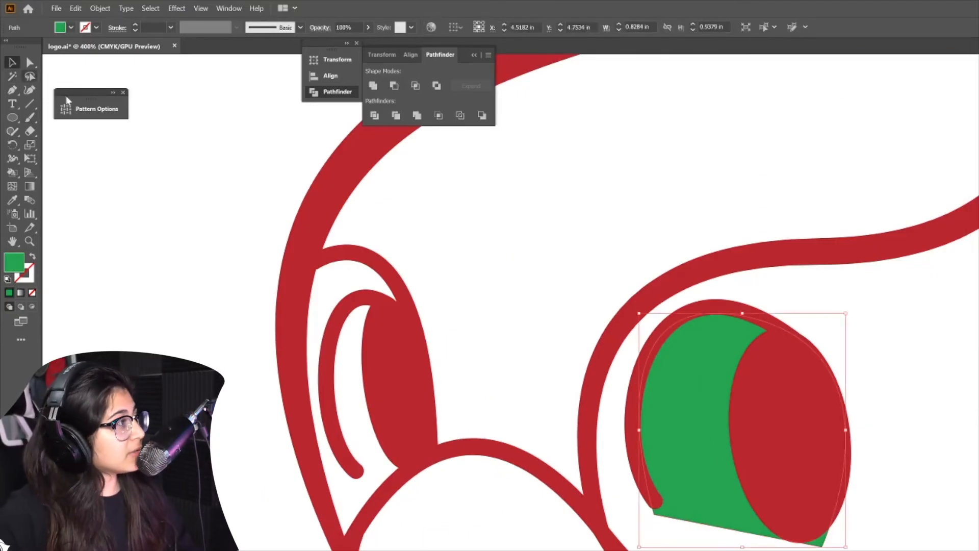
{"action": "key", "text": "a"}
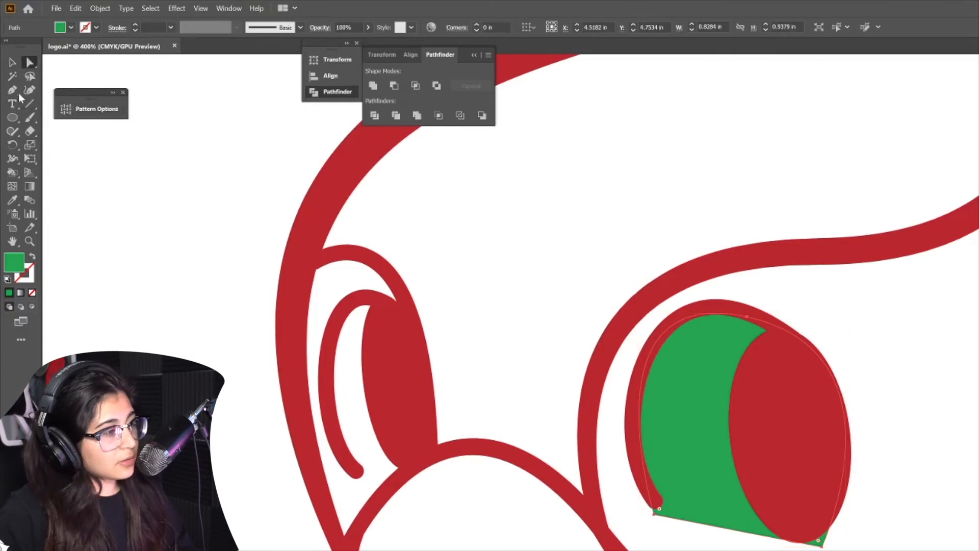
{"action": "left_click_drag", "start_coordinate": [655, 515], "coordinate": [651, 504]}
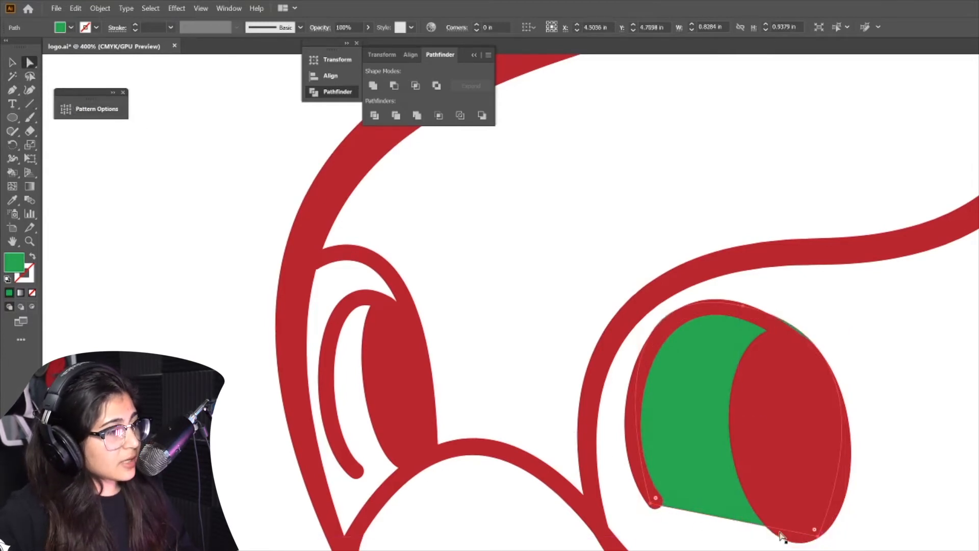
Copy the green eye shape and move the pasted duplicate into the left eye
{"action": "scroll", "coordinate": [782, 473], "scroll_direction": "left", "scroll_amount": 3}
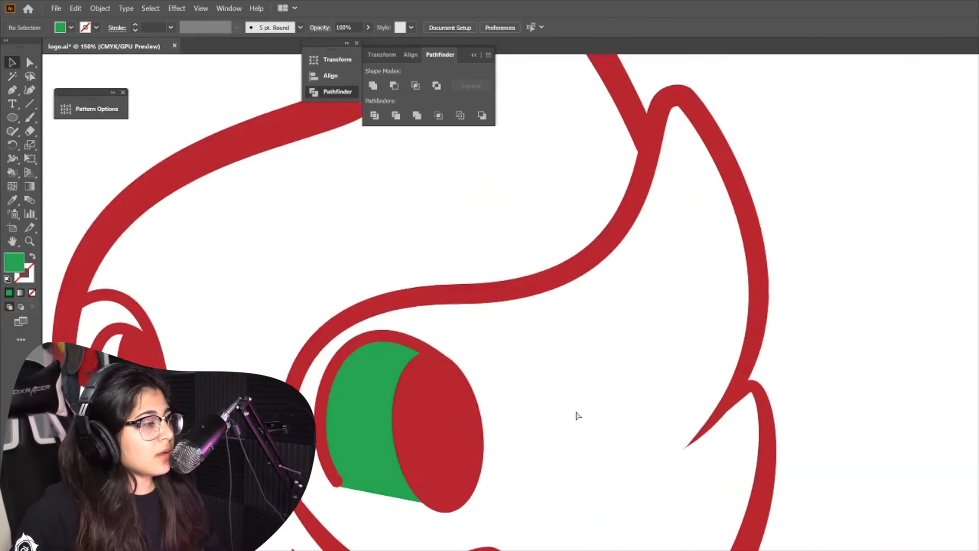
{"action": "scroll", "coordinate": [592, 408], "scroll_direction": "left", "scroll_amount": 1}
{"action": "scroll", "coordinate": [616, 406], "scroll_direction": "left", "scroll_amount": 10}
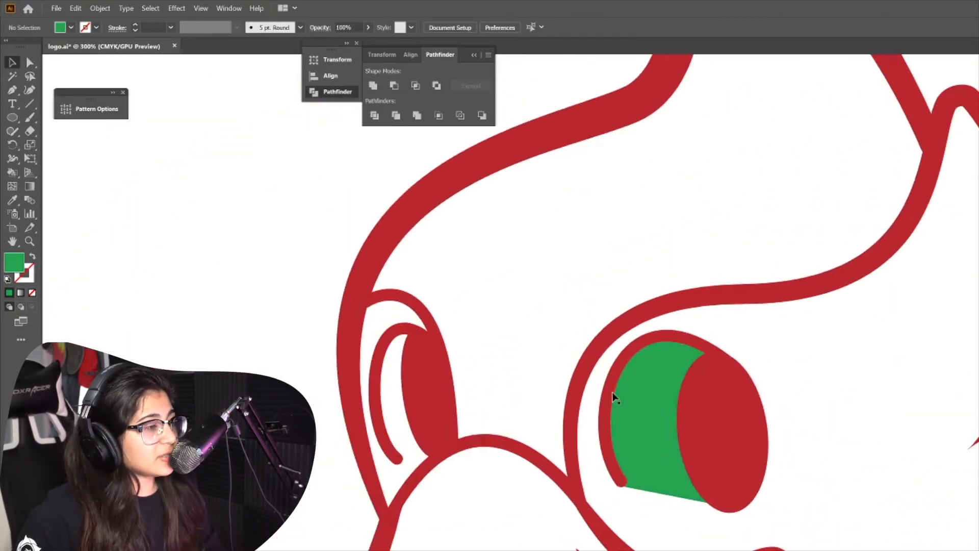
{"action": "left_click", "coordinate": [756, 434]}
{"action": "key", "text": "ctrl+c"}
{"action": "key", "text": "ctrl+v"}
{"action": "left_click_drag", "start_coordinate": [739, 450], "coordinate": [573, 431]}
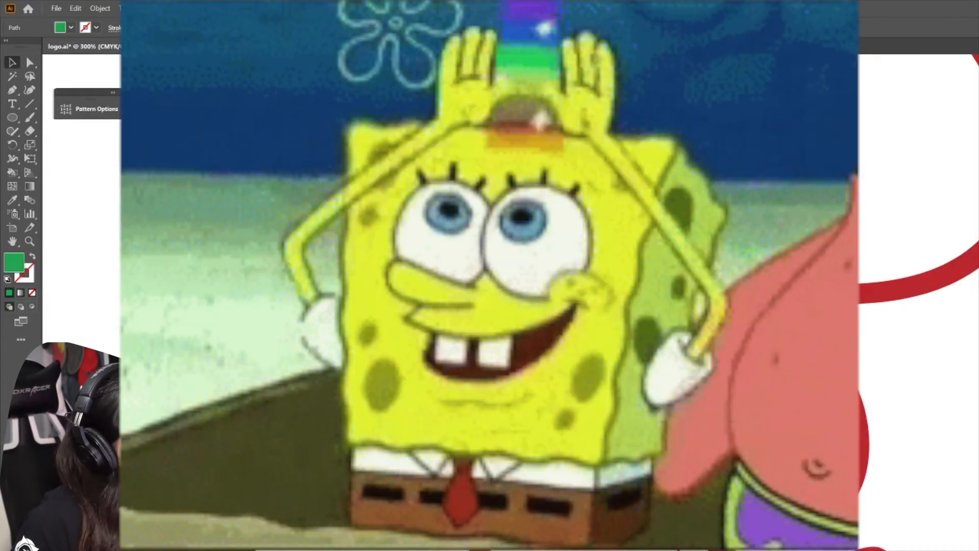
Send the duplicated green shape backward behind the left eye outline and nudge it left
{"action": "right_click", "coordinate": [565, 391]}
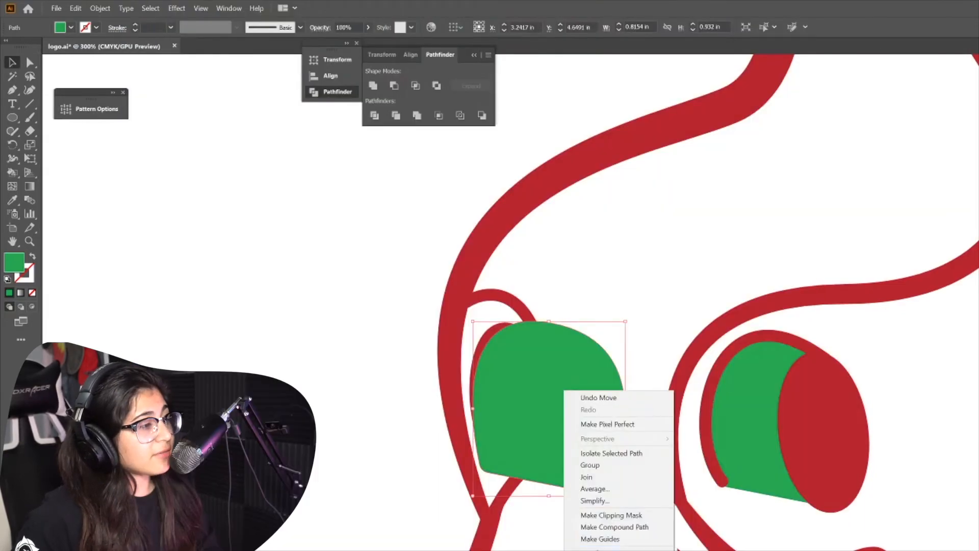
{"action": "left_click", "coordinate": [703, 550]}
{"action": "key", "text": "Left"}
{"action": "key", "text": "Left"}
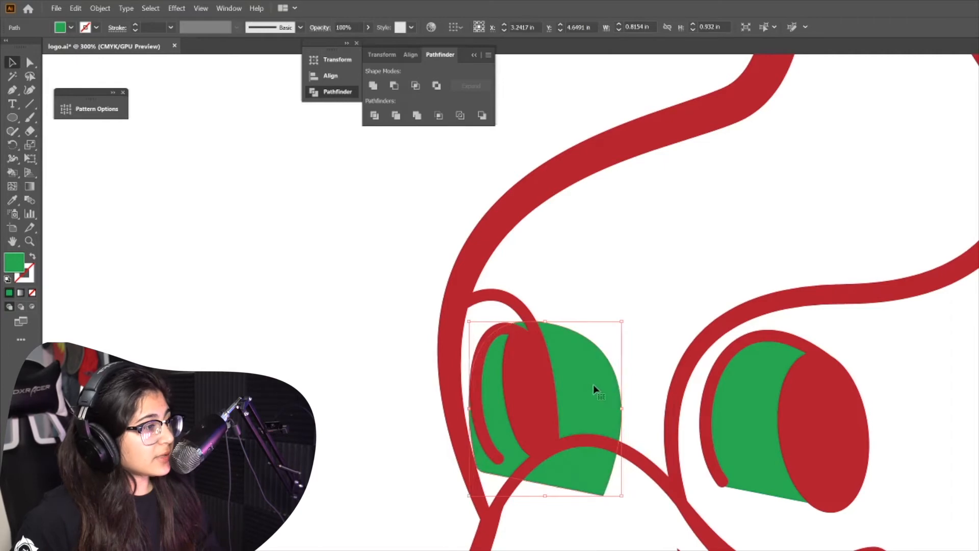
Resize the duplicated green shape to fit inside the left eye outline
{"action": "left_click_drag", "start_coordinate": [623, 408], "coordinate": [547, 414]}
{"action": "left_click_drag", "start_coordinate": [508, 495], "coordinate": [508, 466]}
{"action": "left_click_drag", "start_coordinate": [468, 394], "coordinate": [477, 398]}
{"action": "key", "text": "ctrl+plus"}
{"action": "key", "text": "ctrl+plus"}
{"action": "key", "text": "ctrl+plus"}
{"action": "key", "text": "ctrl+plus"}
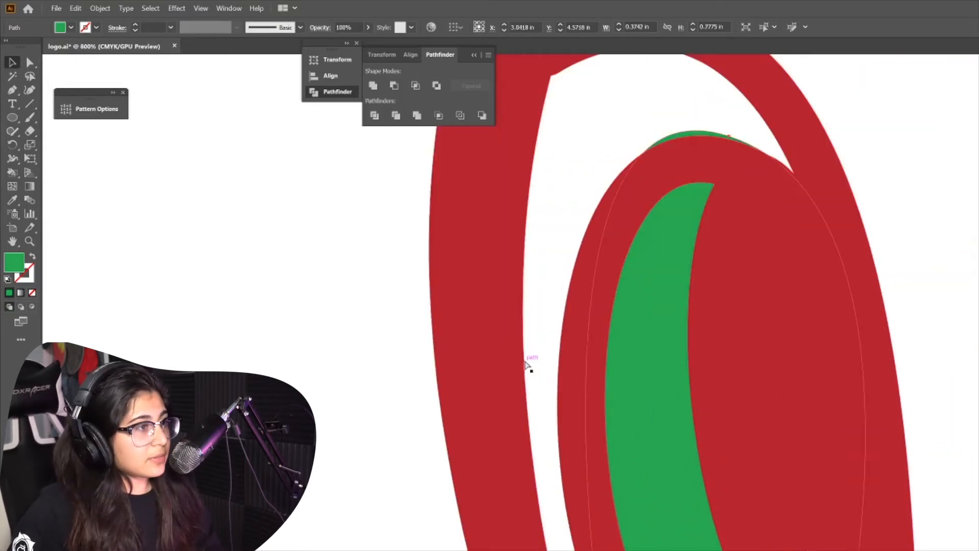
{"action": "left_click_drag", "start_coordinate": [724, 134], "coordinate": [723, 143]}
{"action": "left_click", "coordinate": [813, 499]}
{"action": "key", "text": "ctrl+z"}
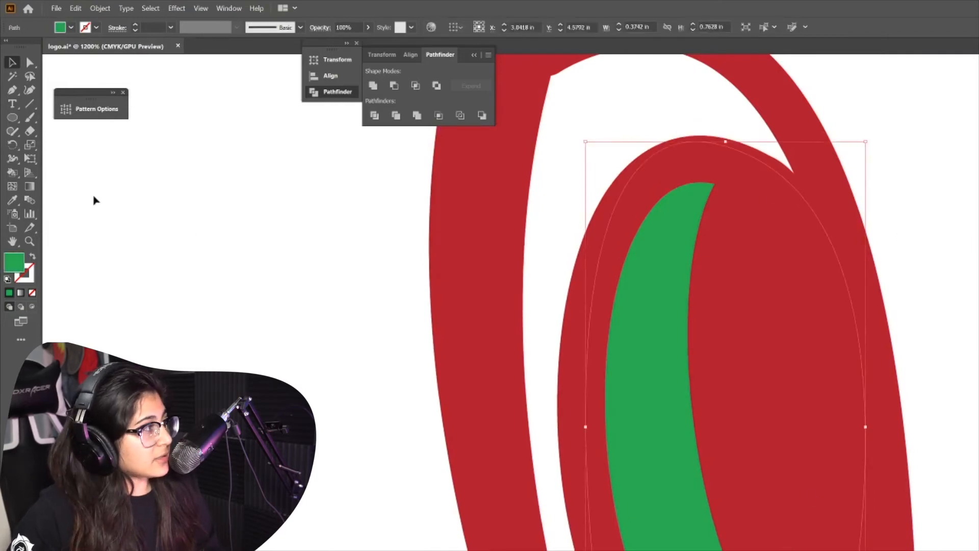
Draw a large beige polygon with the Pen tool covering the woodpecker head
{"action": "left_click", "coordinate": [30, 64]}
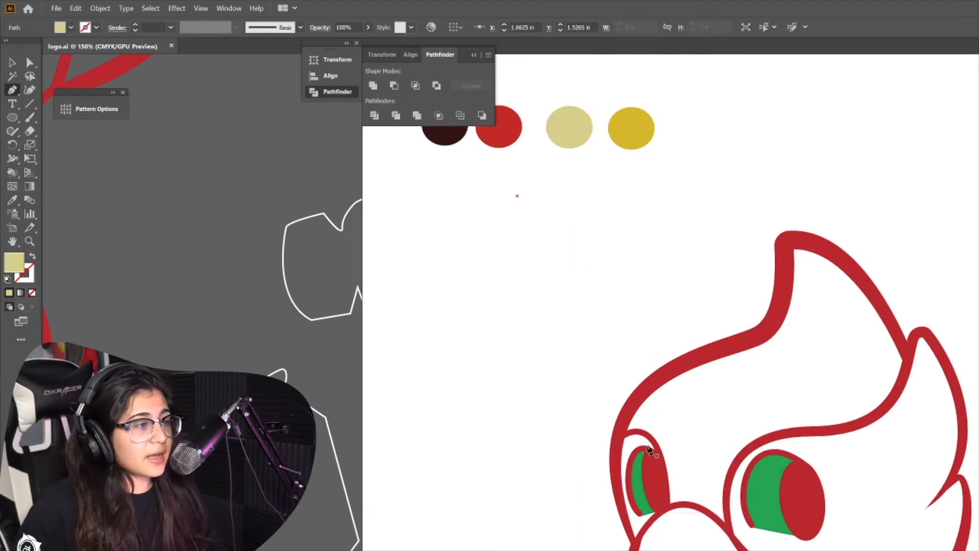
{"action": "left_click", "coordinate": [526, 244]}
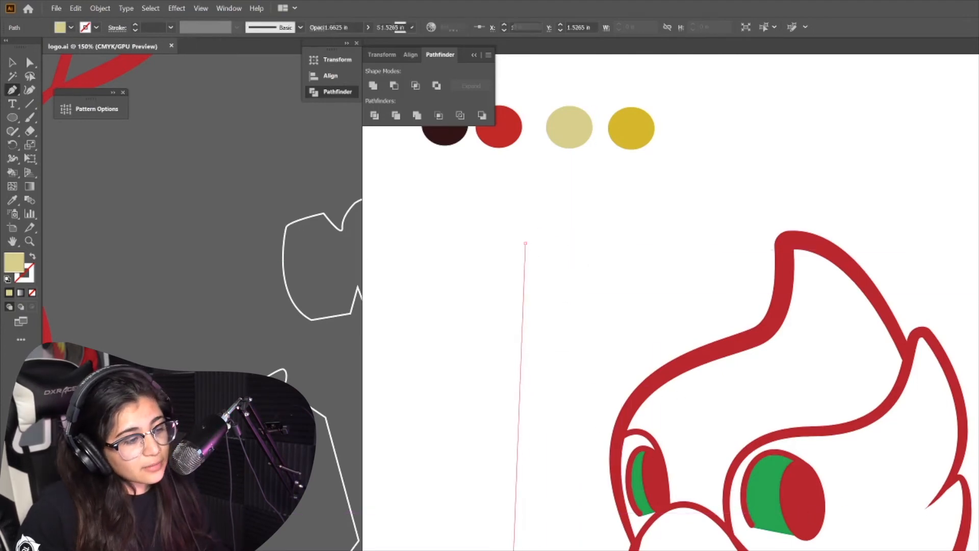
{"action": "left_click", "coordinate": [514, 550]}
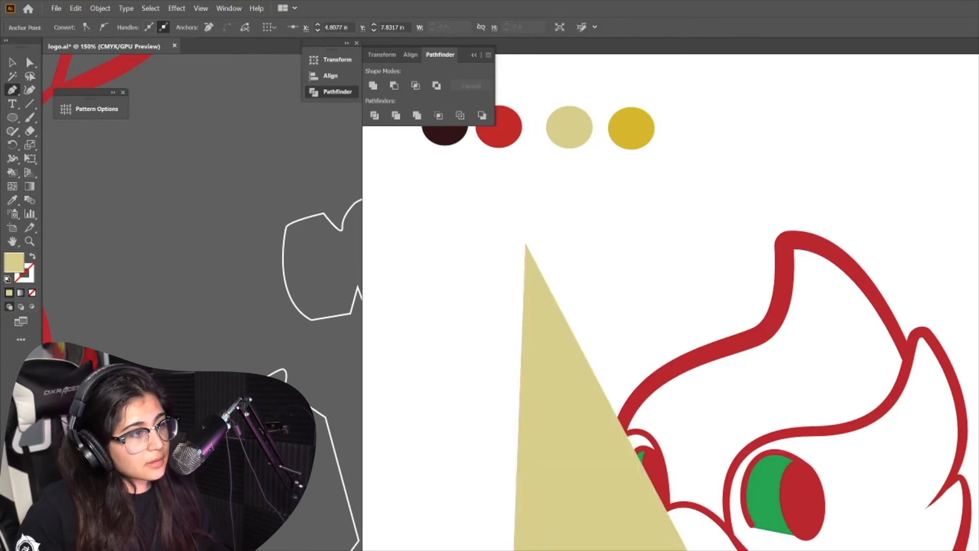
{"action": "left_click", "coordinate": [795, 549]}
{"action": "left_click", "coordinate": [977, 72]}
{"action": "left_click", "coordinate": [527, 246]}
{"action": "key", "text": "v"}
Send the beige polygon to the back of the stacking order and deselect
{"action": "right_click", "coordinate": [773, 392]}
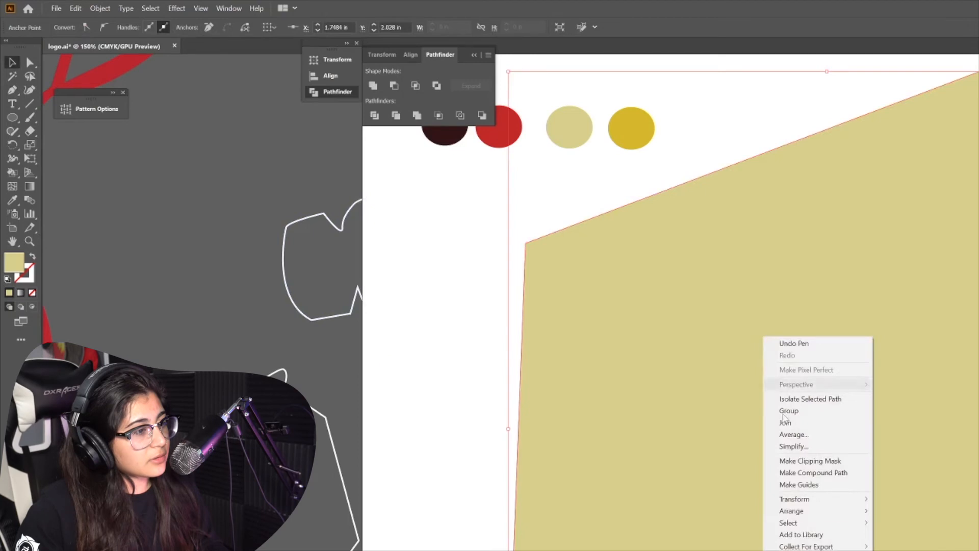
{"action": "mouse_move", "coordinate": [819, 510]}
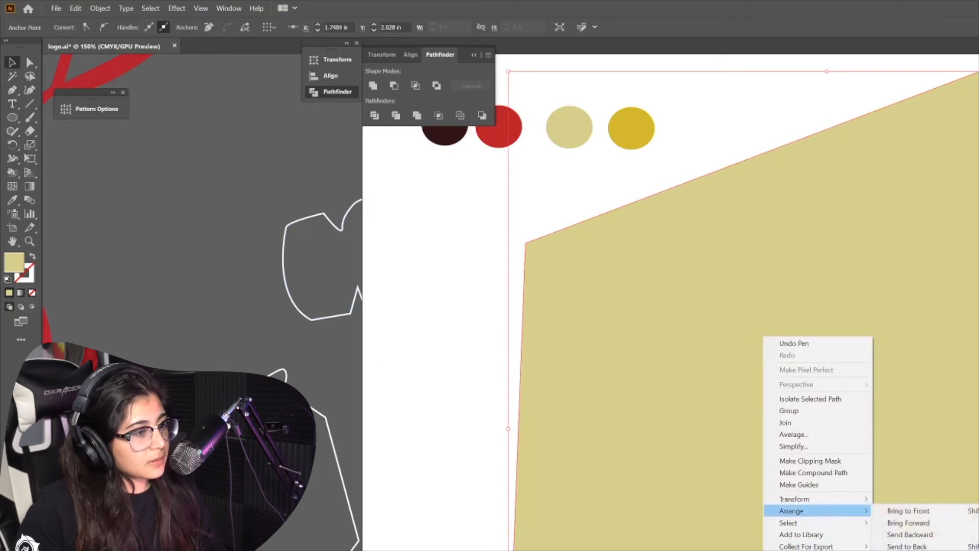
{"action": "left_click", "coordinate": [907, 546]}
{"action": "key", "text": "ctrl+shift+a"}
Select the beige polygon with the head outlines and split them with Pathfinder Divide
{"action": "scroll", "coordinate": [663, 306], "scroll_direction": "down", "scroll_amount": 2}
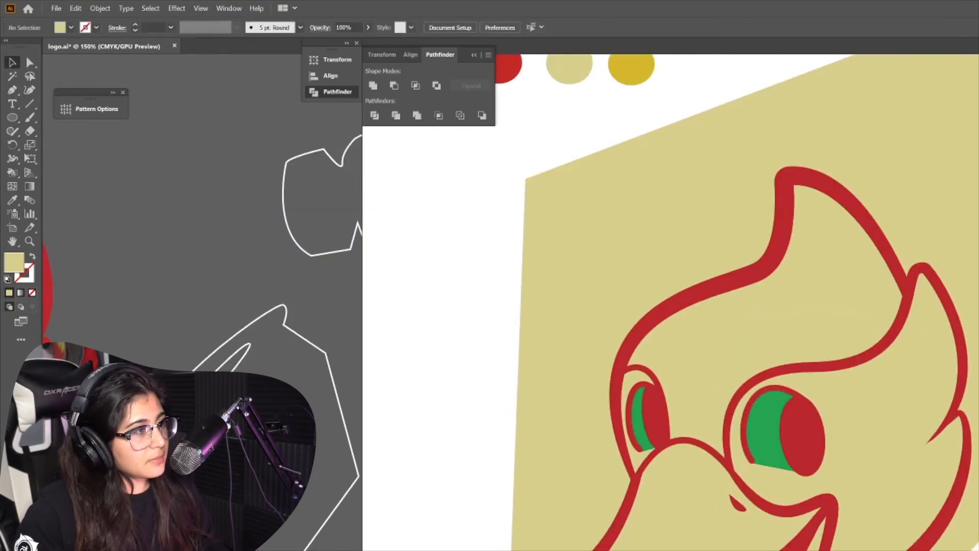
{"action": "scroll", "coordinate": [830, 329], "scroll_direction": "down", "scroll_amount": 1}
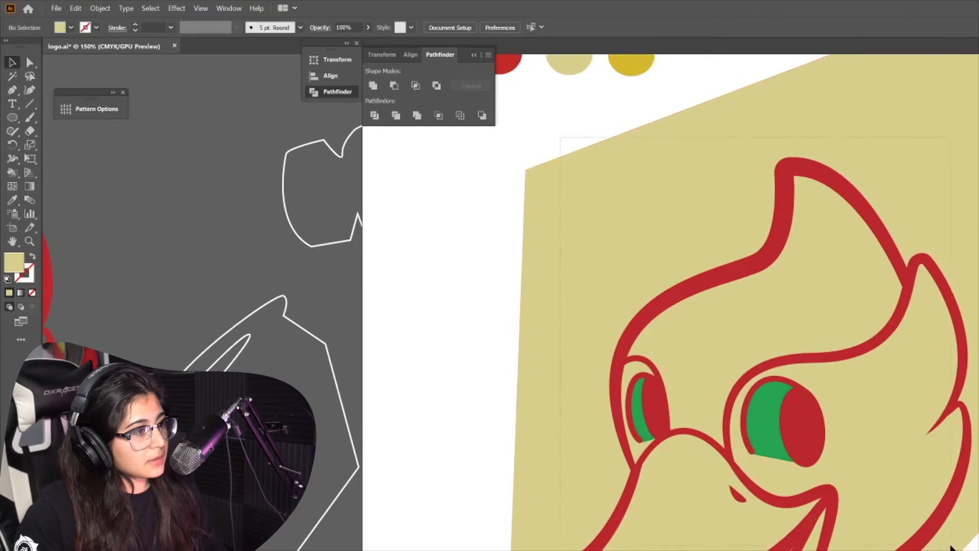
{"action": "left_click_drag", "start_coordinate": [951, 545], "coordinate": [946, 543]}
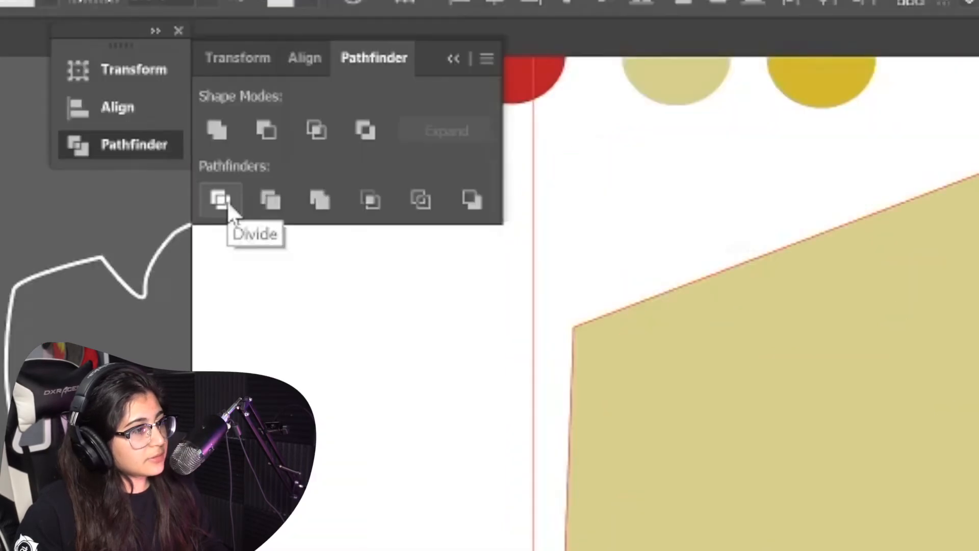
{"action": "left_click", "coordinate": [378, 118]}
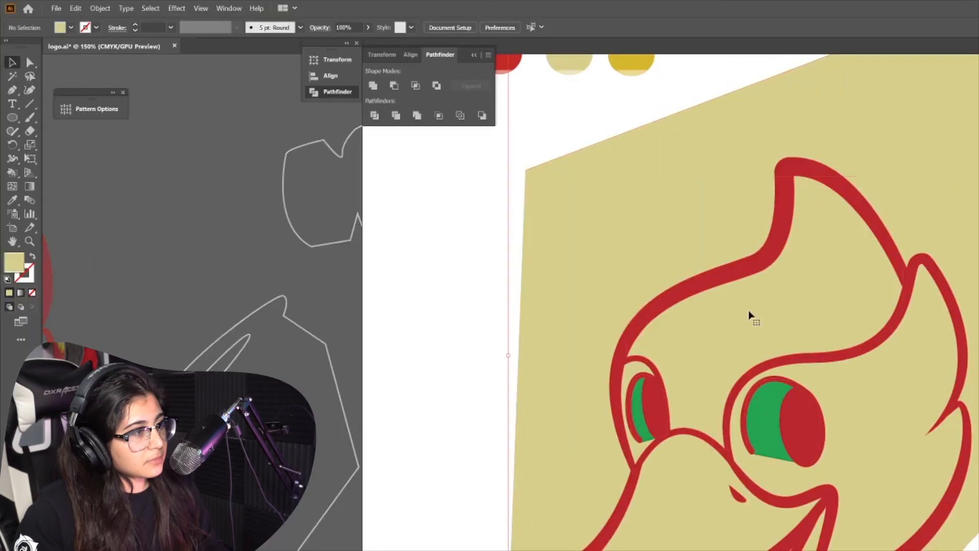
Delete the divided beige piece lying outside the head outline
{"action": "double_click", "coordinate": [665, 276]}
{"action": "left_click", "coordinate": [665, 276]}
{"action": "key", "text": "Delete"}
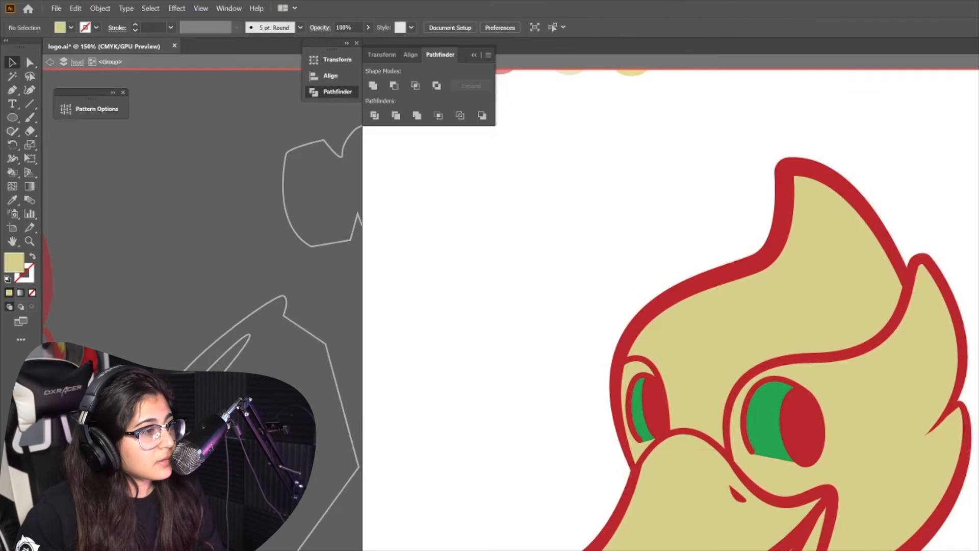
Fill the crest region above the eyes with the red swatch color
{"action": "left_click", "coordinate": [891, 417]}
{"action": "left_click", "coordinate": [798, 376]}
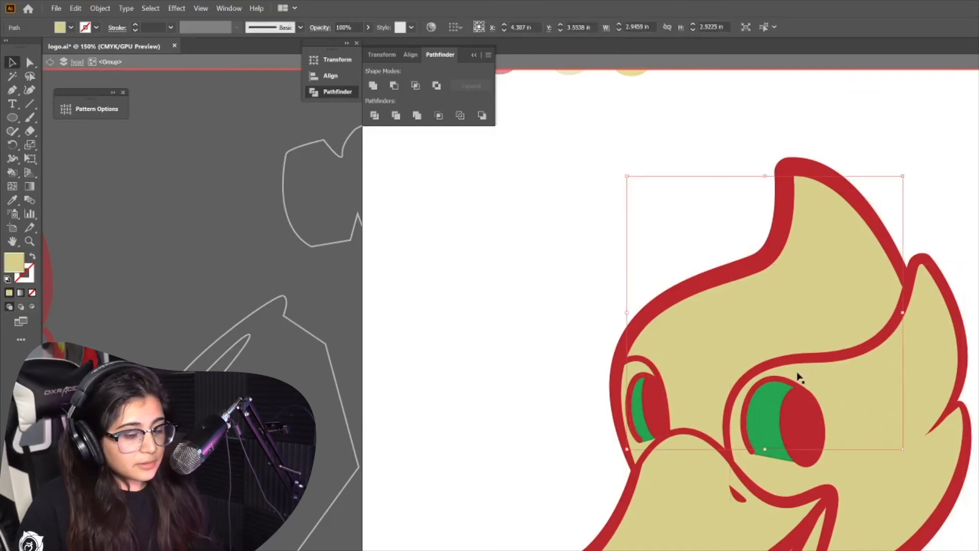
{"action": "scroll", "coordinate": [798, 383], "scroll_direction": "up", "scroll_amount": 1}
{"action": "key", "text": "ctrl+minus"}
{"action": "key", "text": "ctrl+minus"}
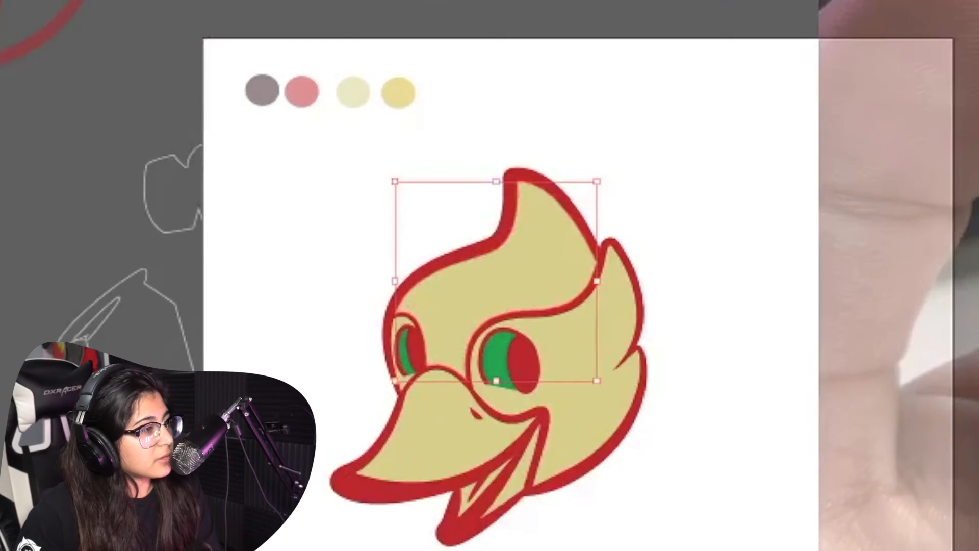
{"action": "key", "text": "i"}
{"action": "left_click", "coordinate": [302, 90]}
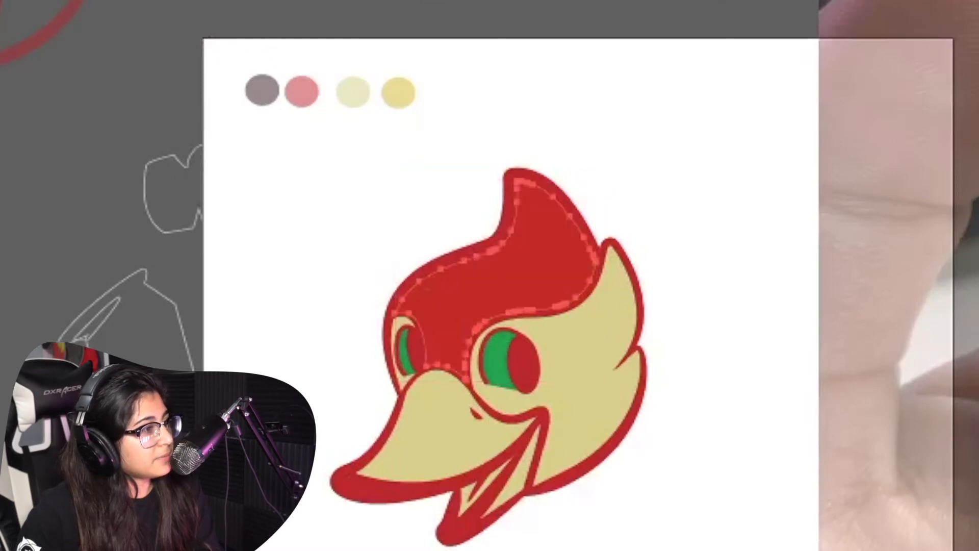
Recolor the head outline with the dark brown swatch color
{"action": "key", "text": "v"}
{"action": "left_click", "coordinate": [463, 98]}
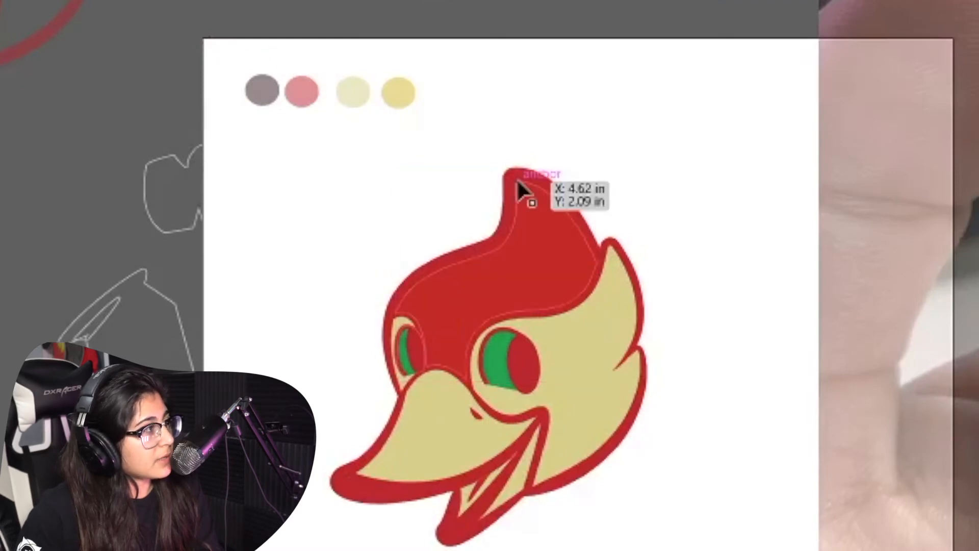
{"action": "left_click", "coordinate": [517, 179]}
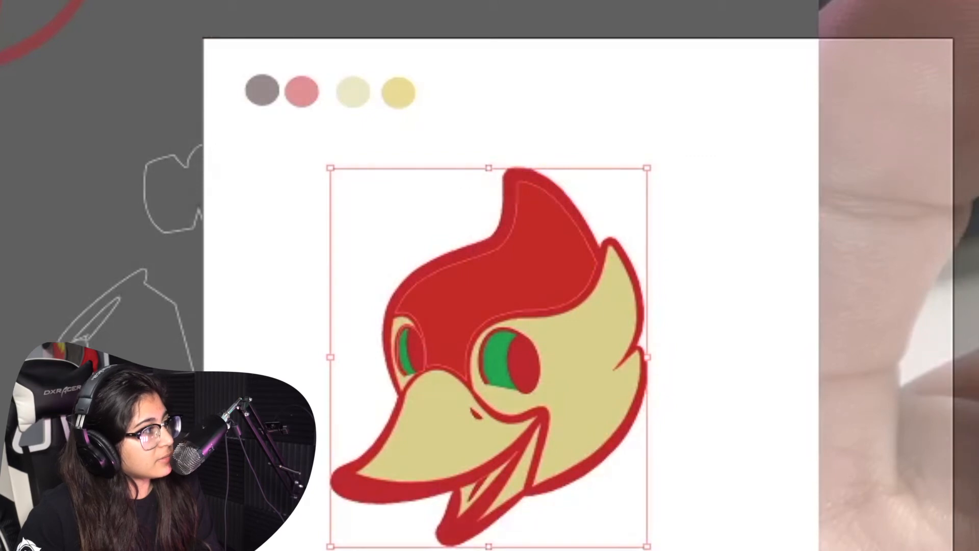
{"action": "key", "text": "a"}
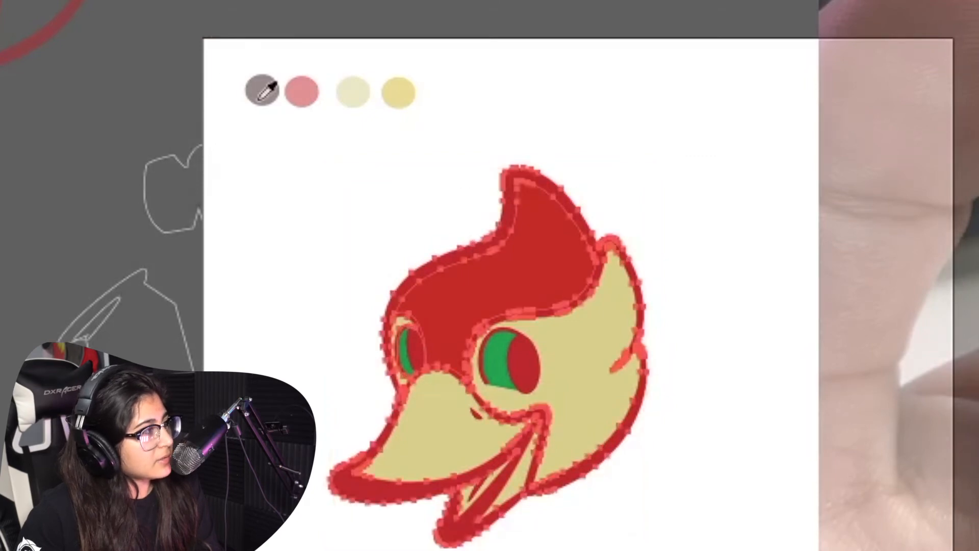
{"action": "left_click", "coordinate": [245, 90]}
{"action": "key", "text": "v"}
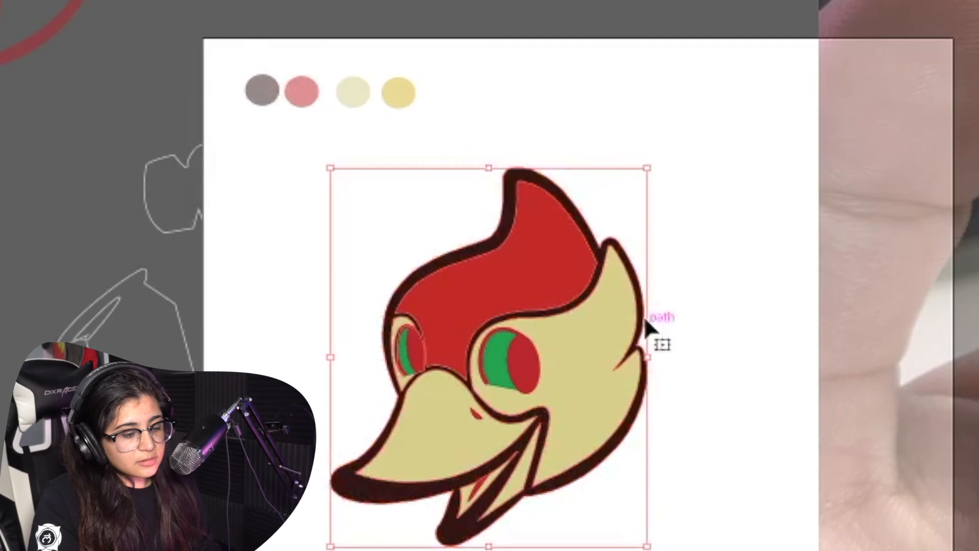
Combine the right eye's pieces with Pathfinder and fill its pupil with the dark brown outline color
{"action": "scroll", "coordinate": [523, 367], "scroll_direction": "up", "scroll_amount": 5}
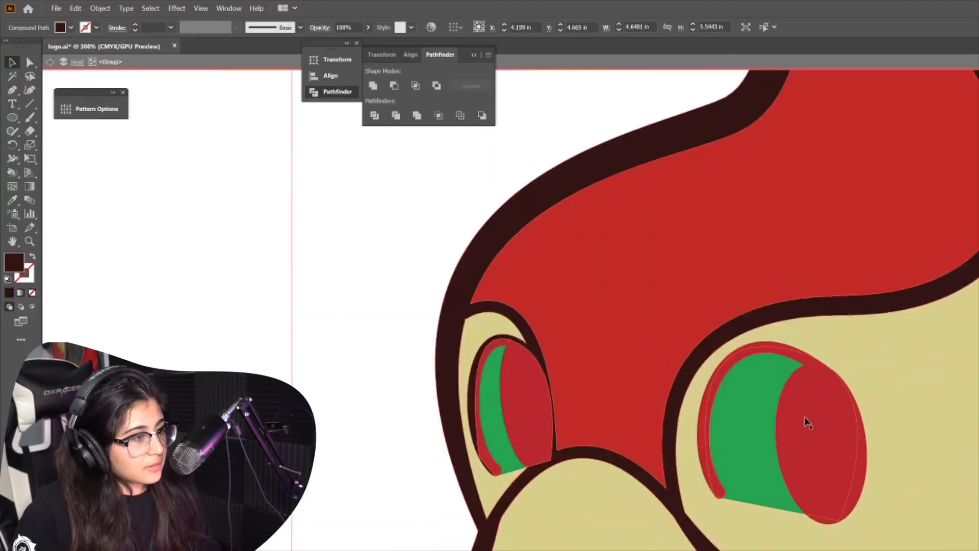
{"action": "left_click", "coordinate": [813, 424]}
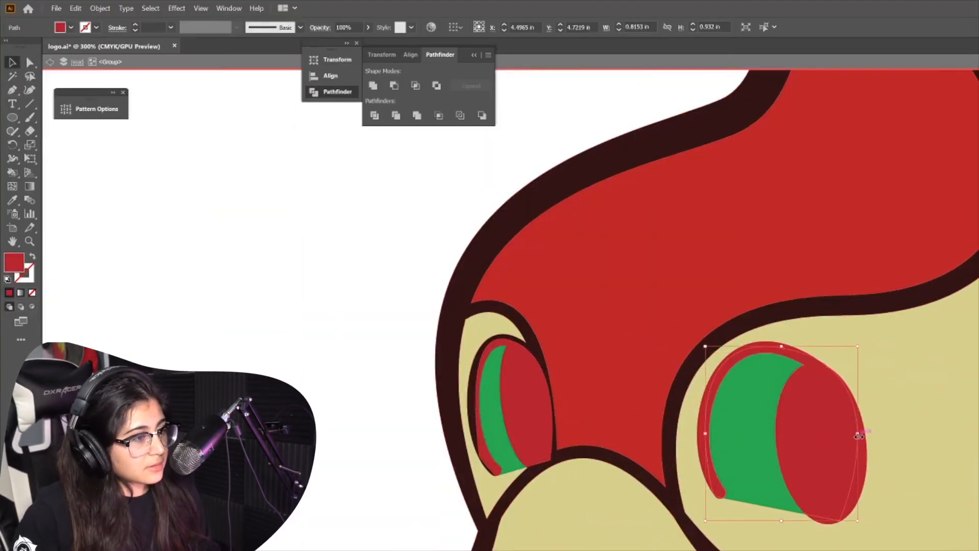
{"action": "left_click", "coordinate": [859, 489], "text": "shift"}
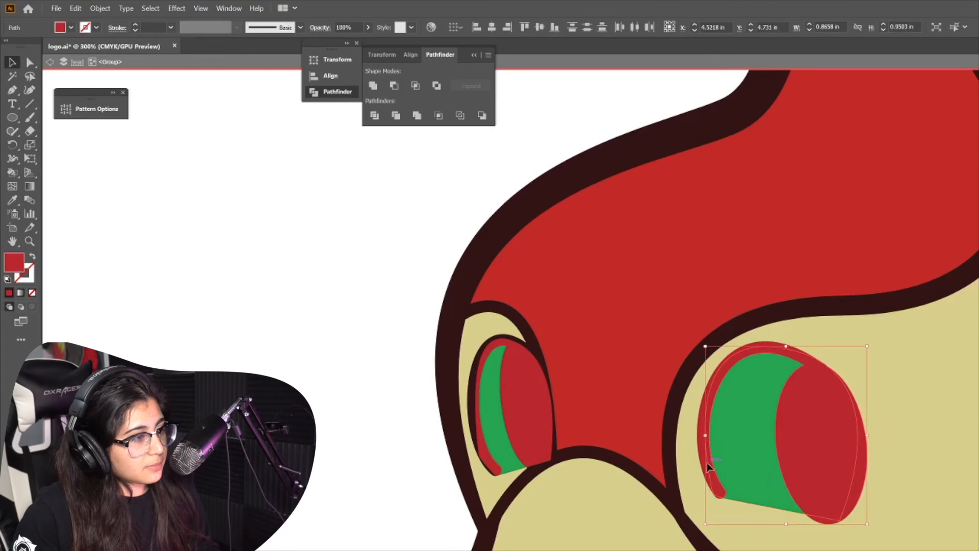
{"action": "left_click", "coordinate": [707, 463], "text": "shift"}
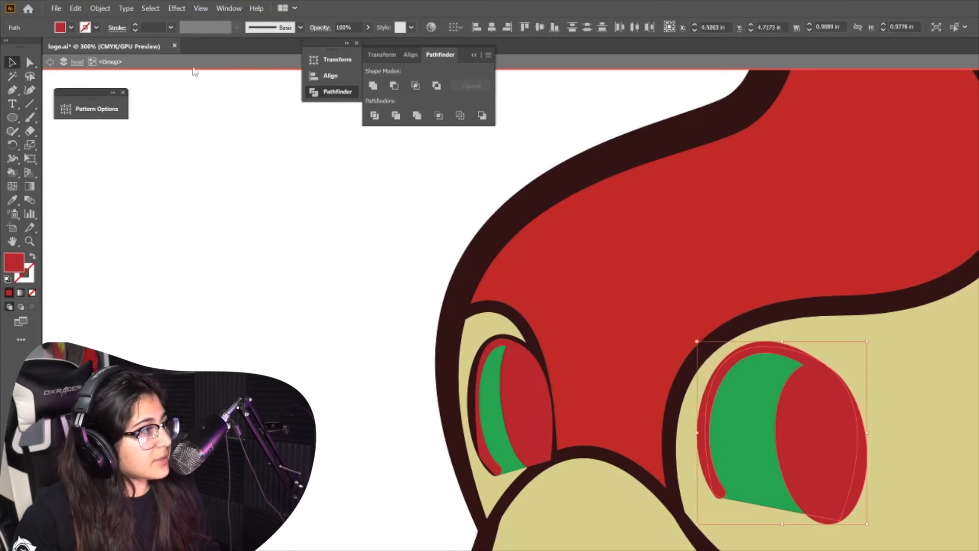
{"action": "left_click", "coordinate": [418, 116]}
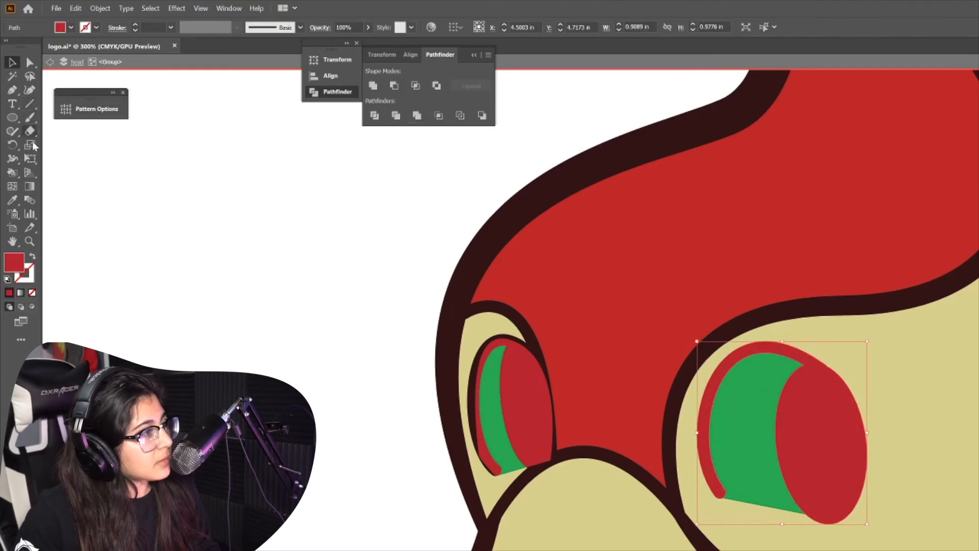
{"action": "left_click", "coordinate": [13, 200]}
{"action": "left_click", "coordinate": [479, 255]}
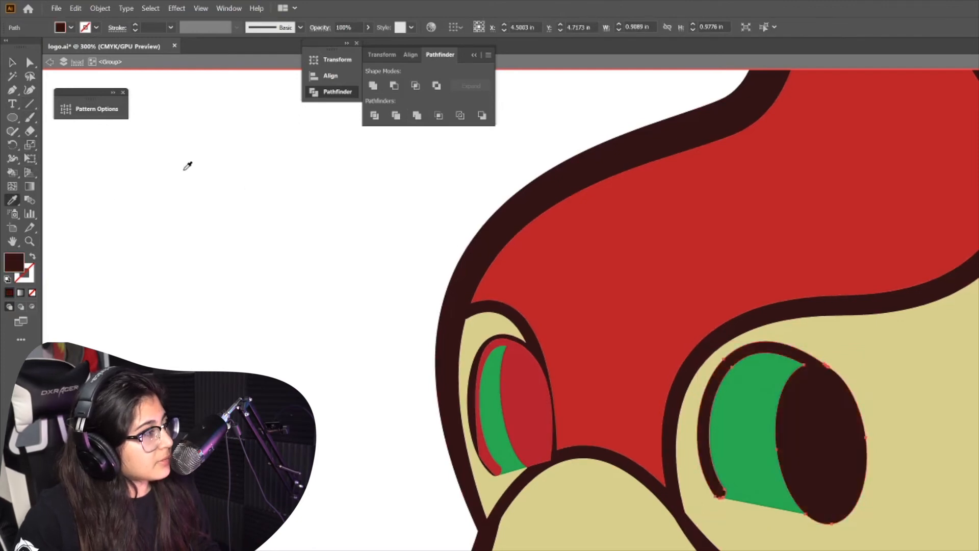
Fill the green eye-white areas of both eyes with white
{"action": "key", "text": "v"}
{"action": "left_click", "coordinate": [743, 416]}
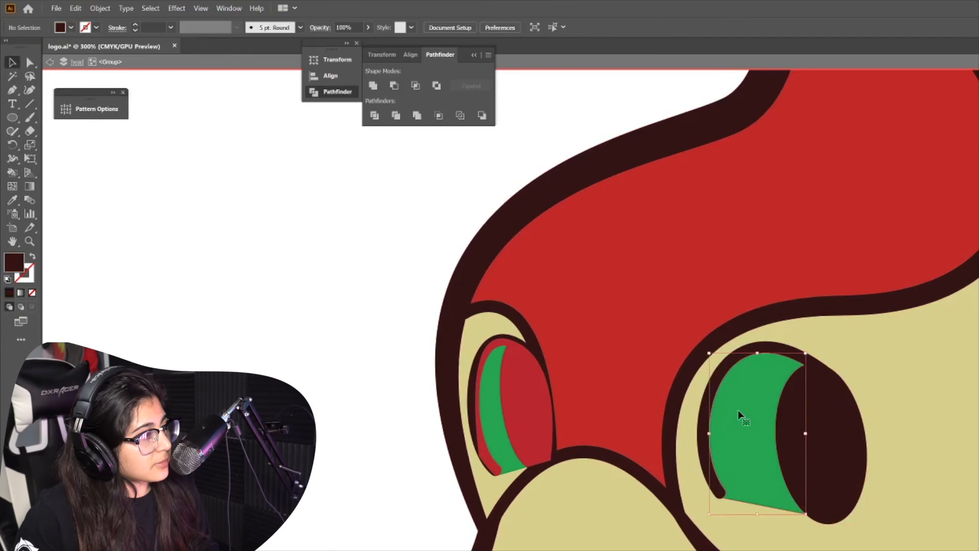
{"action": "left_click", "coordinate": [500, 408], "text": "shift"}
{"action": "left_click", "coordinate": [71, 27]}
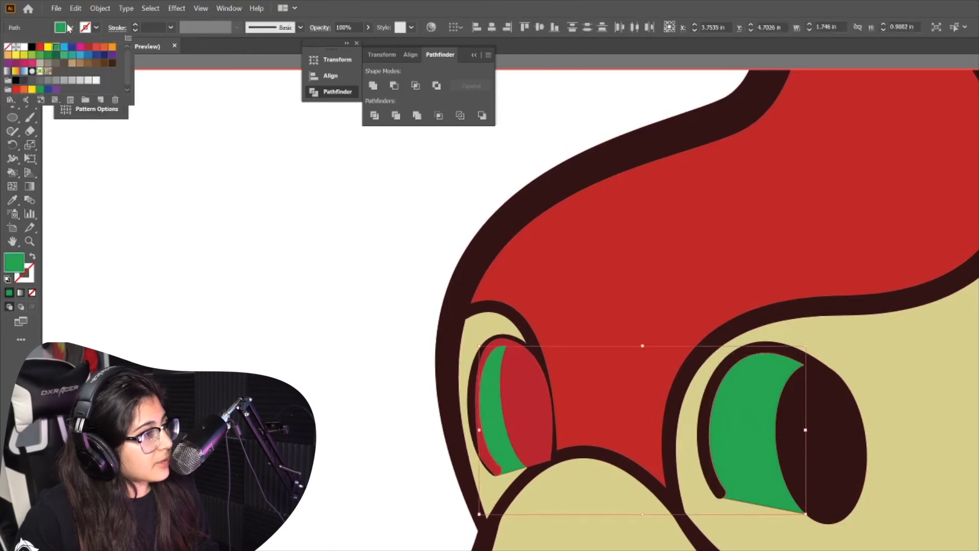
{"action": "left_click", "coordinate": [24, 46]}
{"action": "left_click", "coordinate": [309, 339]}
Recolor the left eye's red pupil with the dark brown outline color
{"action": "left_click", "coordinate": [509, 371]}
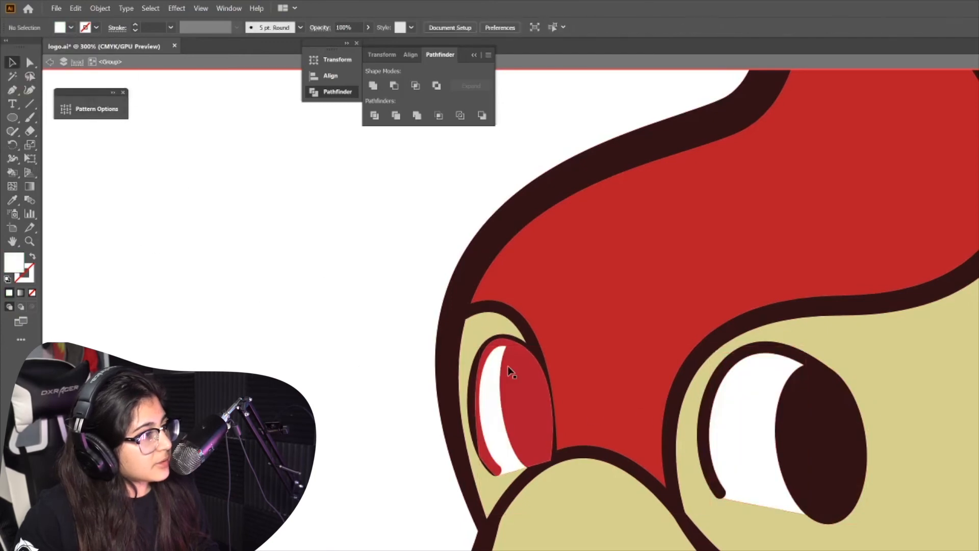
{"action": "left_click", "coordinate": [475, 425]}
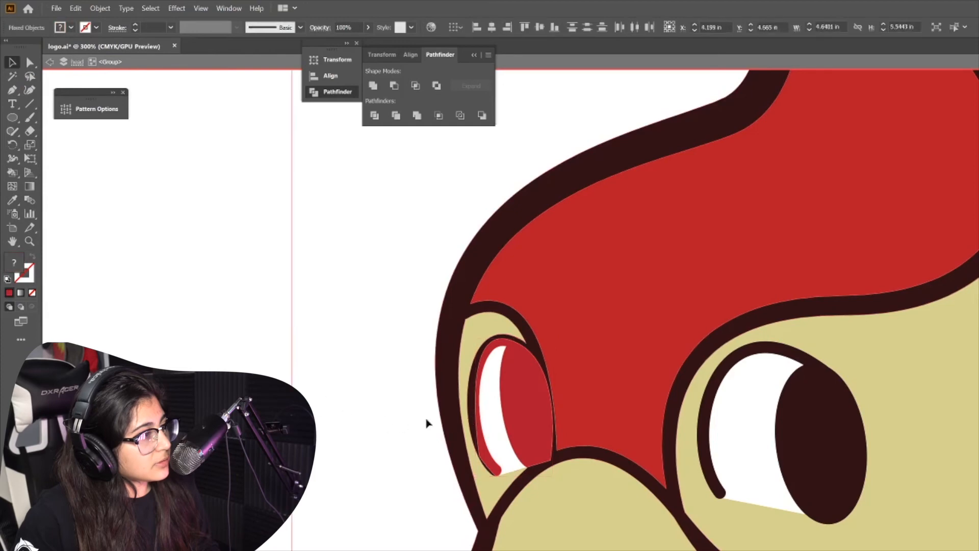
{"action": "left_click", "coordinate": [343, 387]}
{"action": "left_click", "coordinate": [515, 395]}
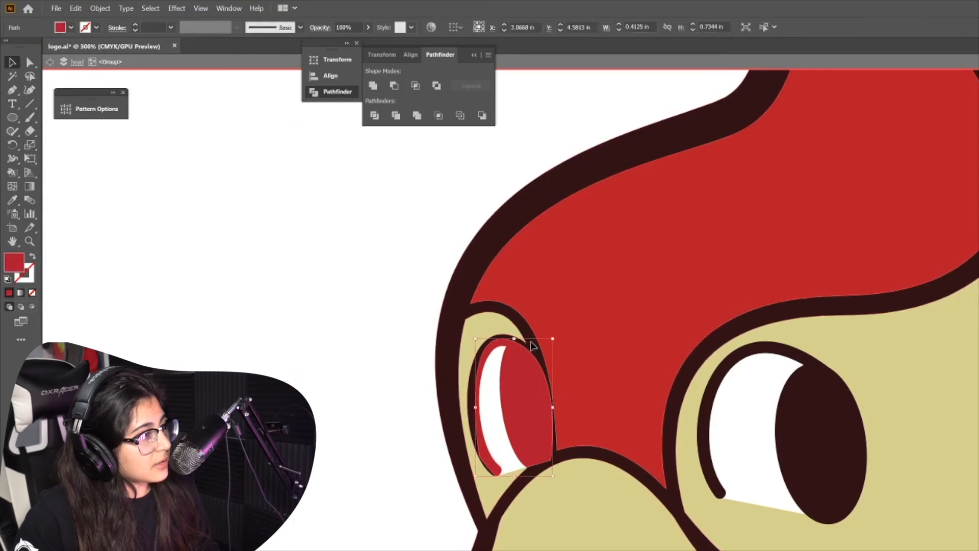
{"action": "left_click", "coordinate": [530, 346], "text": "shift"}
{"action": "left_click", "coordinate": [370, 349]}
{"action": "left_click", "coordinate": [537, 394]}
{"action": "left_click", "coordinate": [445, 402], "text": "shift"}
{"action": "key", "text": "i"}
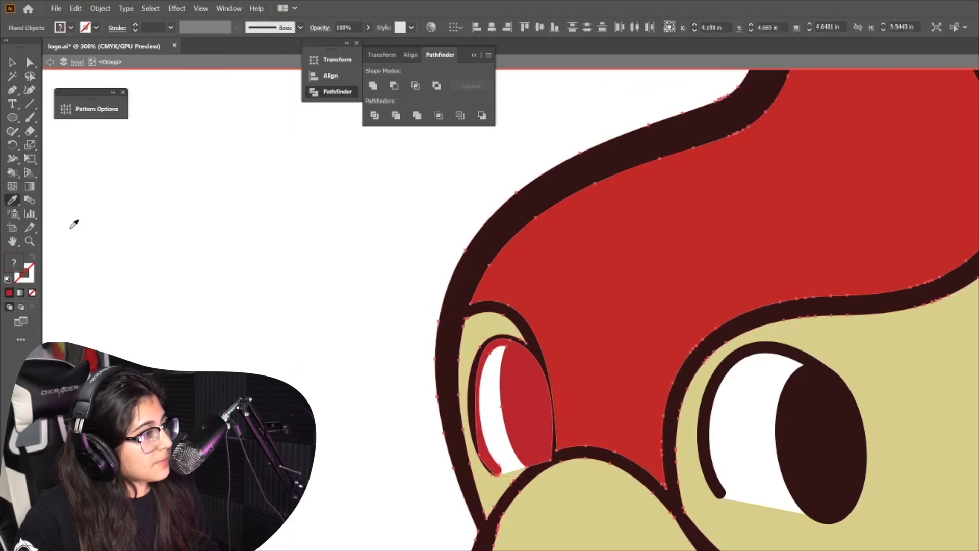
{"action": "left_click", "coordinate": [449, 329]}
{"action": "key", "text": "v"}
{"action": "left_click", "coordinate": [365, 384]}
Recolor the red nostril on the beak with dark brown
{"action": "scroll", "coordinate": [365, 383], "scroll_direction": "down", "scroll_amount": 2}
{"action": "scroll", "coordinate": [375, 386], "scroll_direction": "down", "scroll_amount": 2}
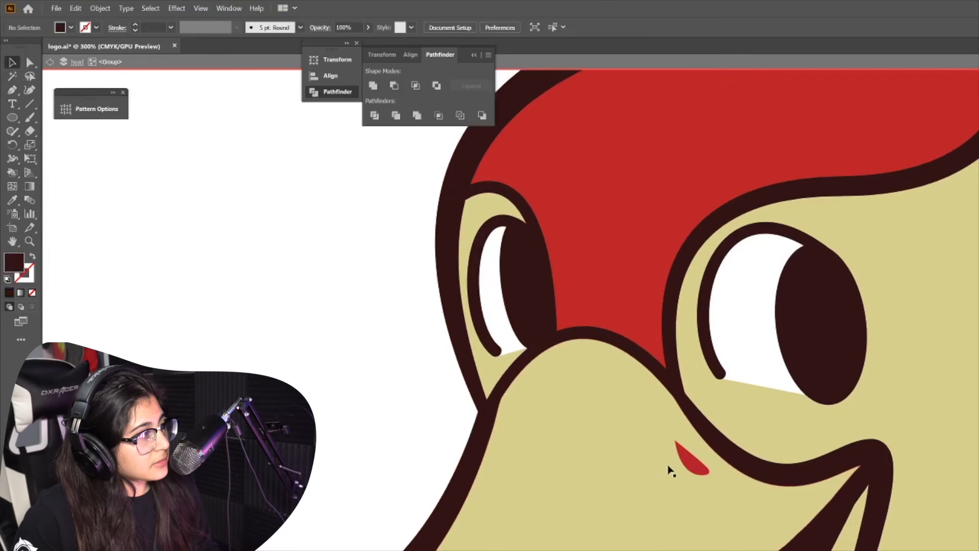
{"action": "left_click", "coordinate": [680, 453]}
{"action": "left_click", "coordinate": [14, 201]}
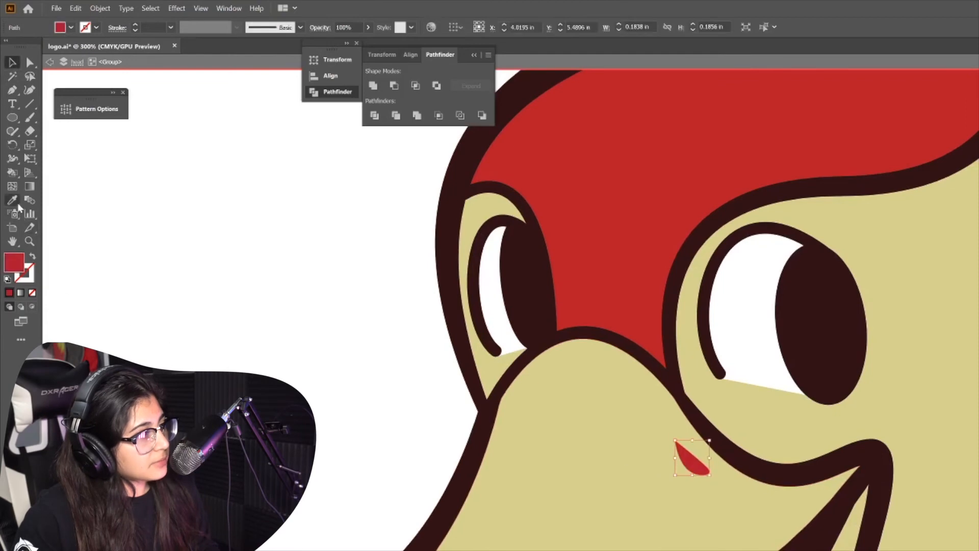
{"action": "left_click", "coordinate": [471, 457]}
{"action": "key", "text": "v"}
{"action": "key", "text": "ctrl+z"}
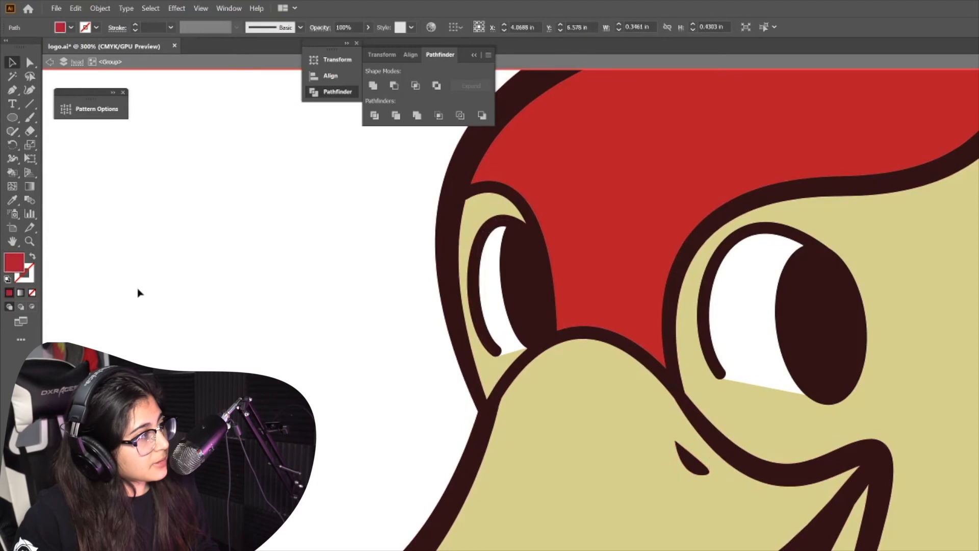
{"action": "left_click", "coordinate": [13, 199]}
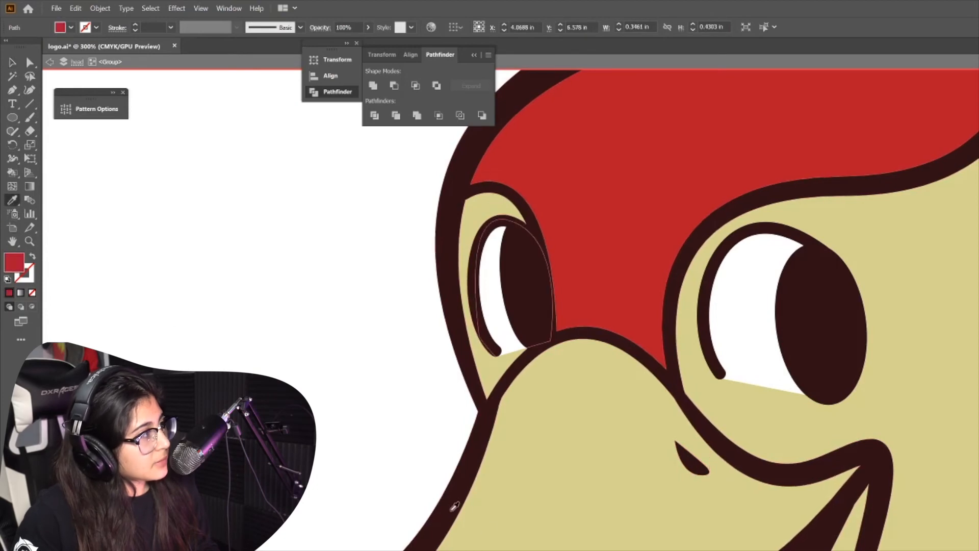
{"action": "left_click", "coordinate": [452, 509]}
{"action": "left_click", "coordinate": [11, 64]}
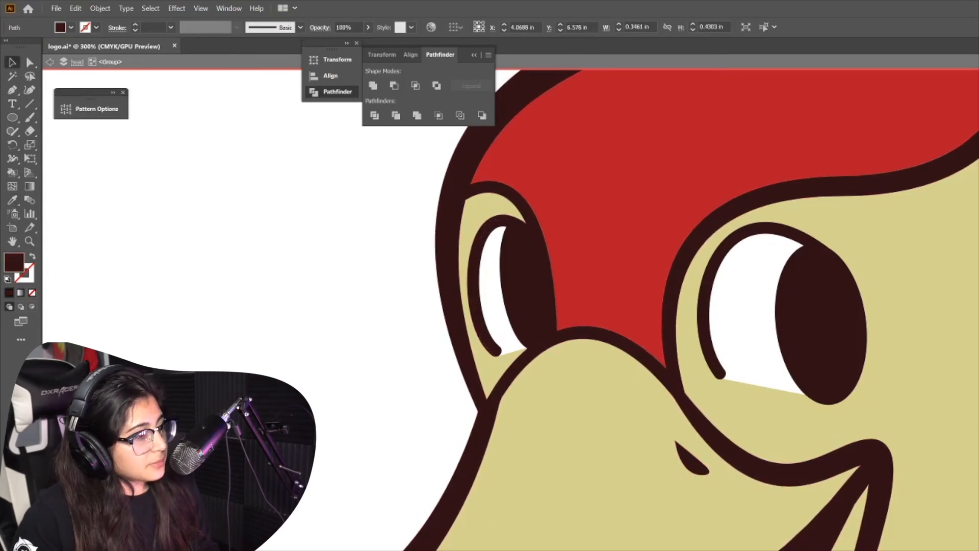
Select the beak pieces and fill them with the yellow swatch color
{"action": "left_click", "coordinate": [703, 538]}
{"action": "left_click", "coordinate": [844, 548], "text": "shift"}
{"action": "key", "text": "ctrl+minus"}
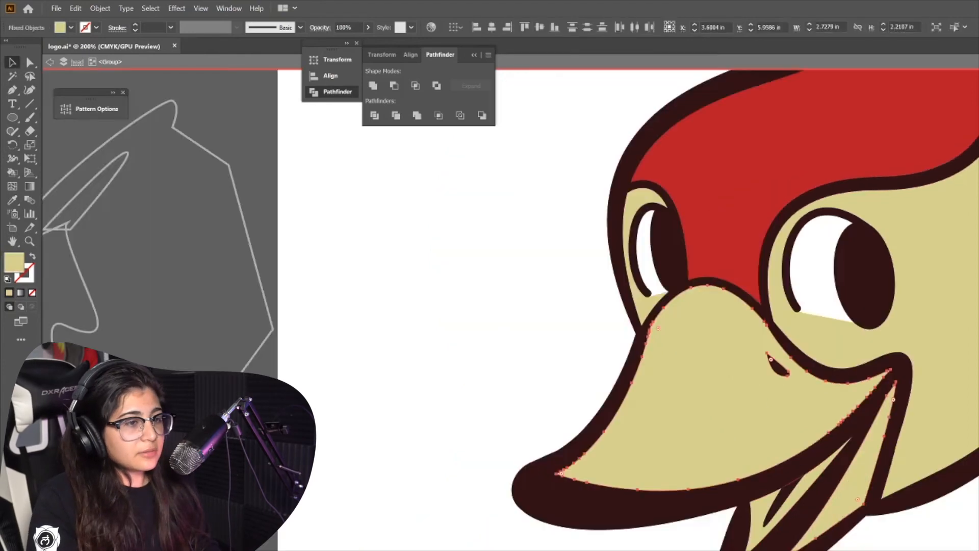
{"action": "key", "text": "ctrl+minus"}
{"action": "key", "text": "ctrl+minus"}
{"action": "key", "text": "ctrl+minus"}
{"action": "key", "text": "ctrl+minus"}
{"action": "key", "text": "ctrl+plus"}
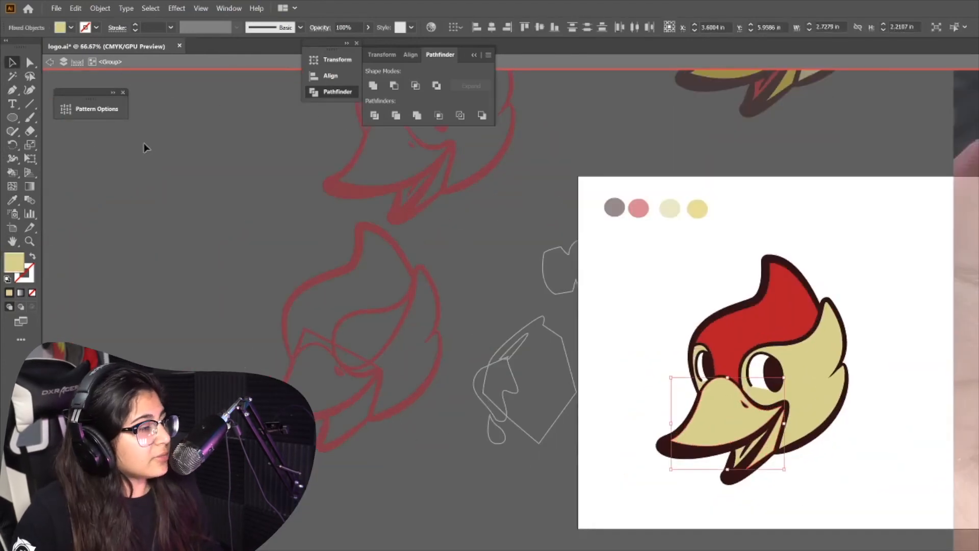
{"action": "key", "text": "i"}
{"action": "left_click", "coordinate": [697, 209]}
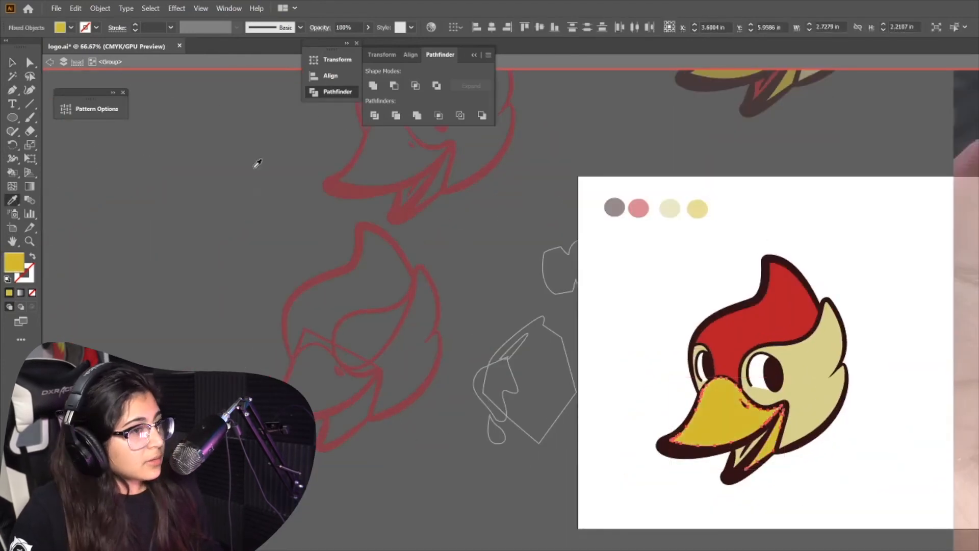
Select the tongue pieces inside the mouth and fill them with the red crest color
{"action": "key", "text": "v"}
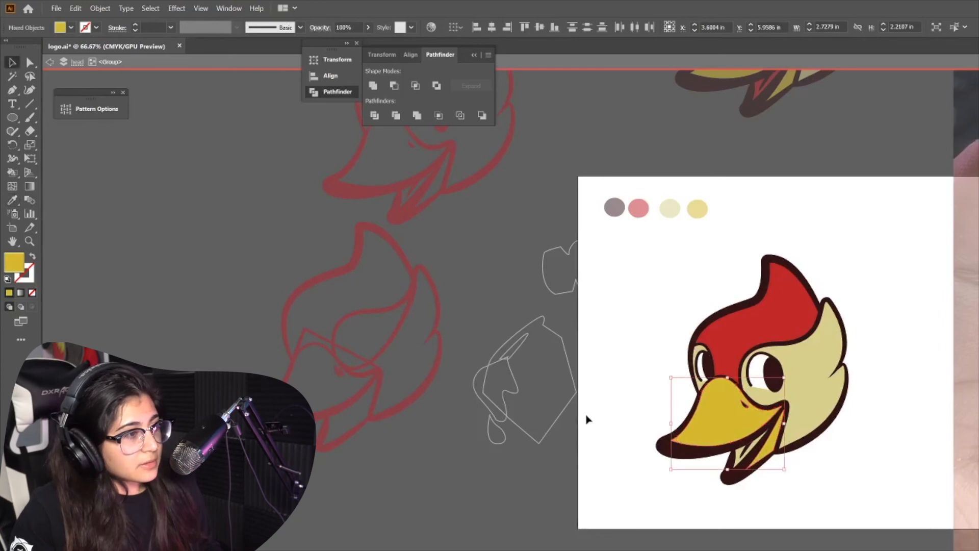
{"action": "left_click", "coordinate": [827, 499]}
{"action": "left_click", "coordinate": [751, 445]}
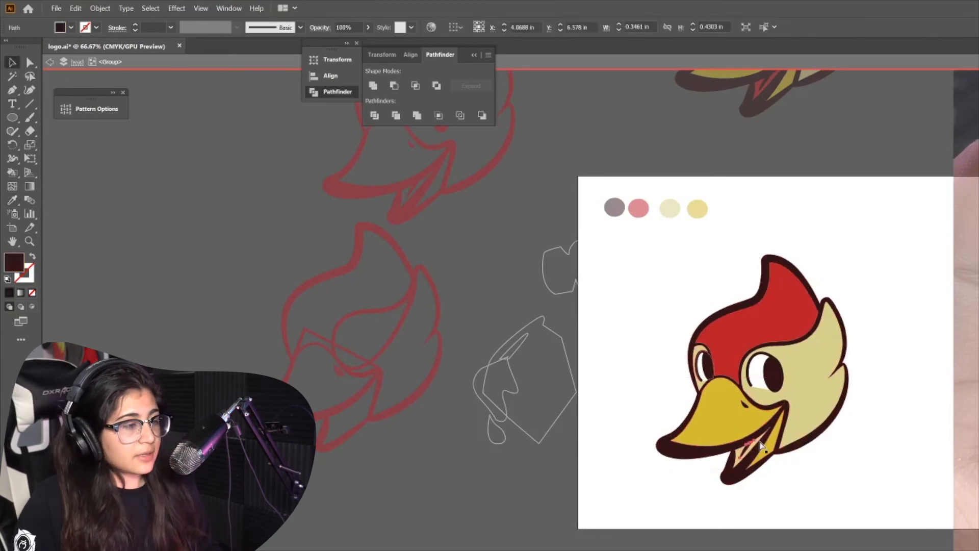
{"action": "scroll", "coordinate": [760, 445], "scroll_direction": "up", "scroll_amount": 3}
{"action": "left_click", "coordinate": [779, 388]}
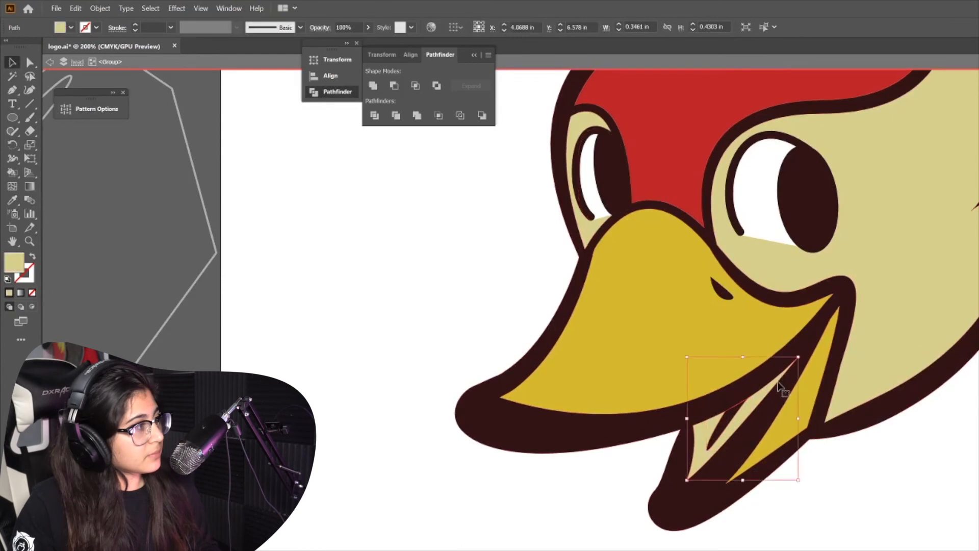
{"action": "key", "text": "i"}
{"action": "left_click", "coordinate": [722, 121]}
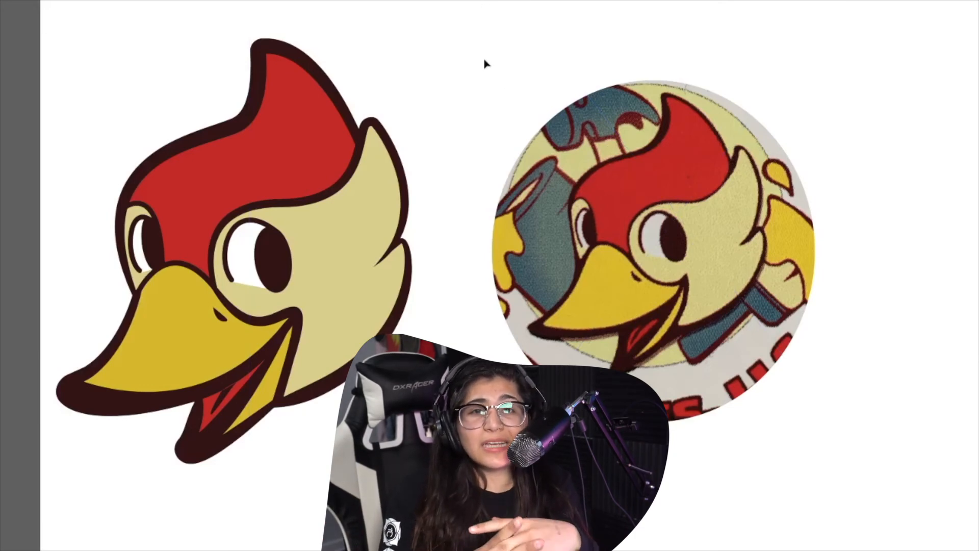
{"action": "scroll", "coordinate": [482, 60], "scroll_direction": "left", "scroll_amount": 3}
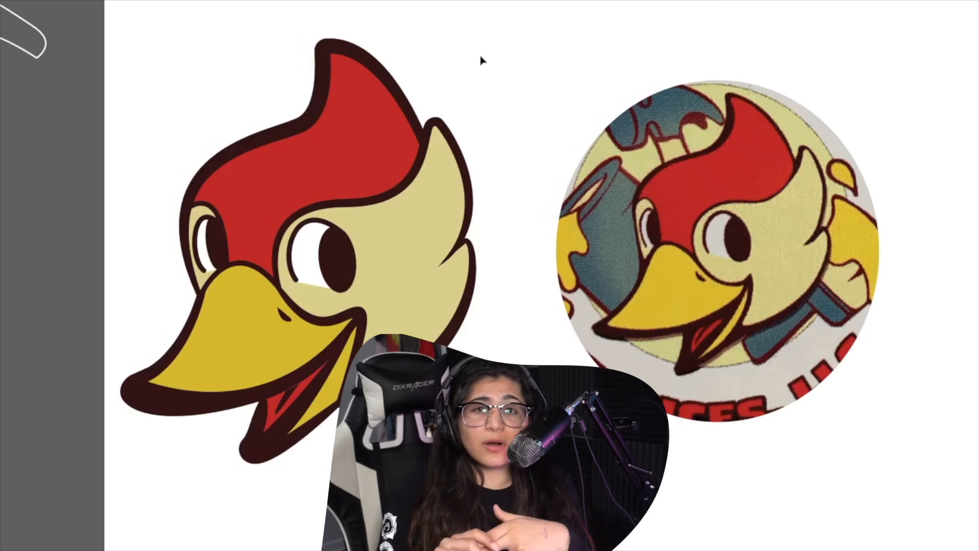
{"action": "scroll", "coordinate": [481, 60], "scroll_direction": "right", "scroll_amount": 3}
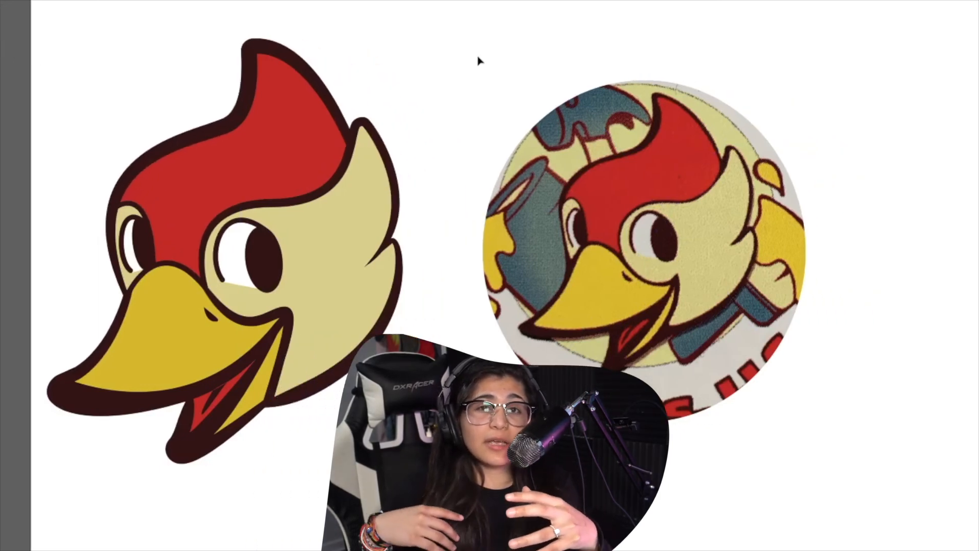
{"action": "scroll", "coordinate": [480, 64], "scroll_direction": "left", "scroll_amount": 3}
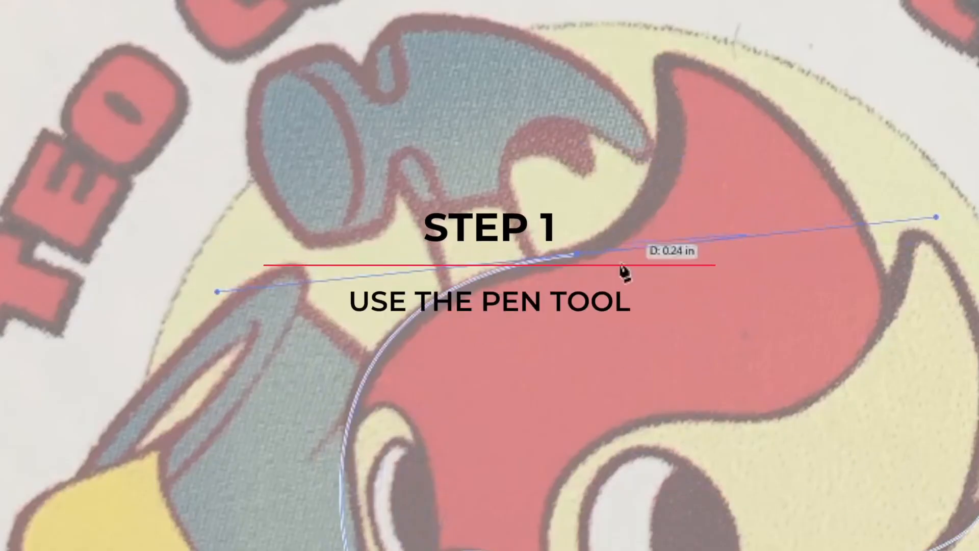
{"action": "left_click", "coordinate": [576, 254]}
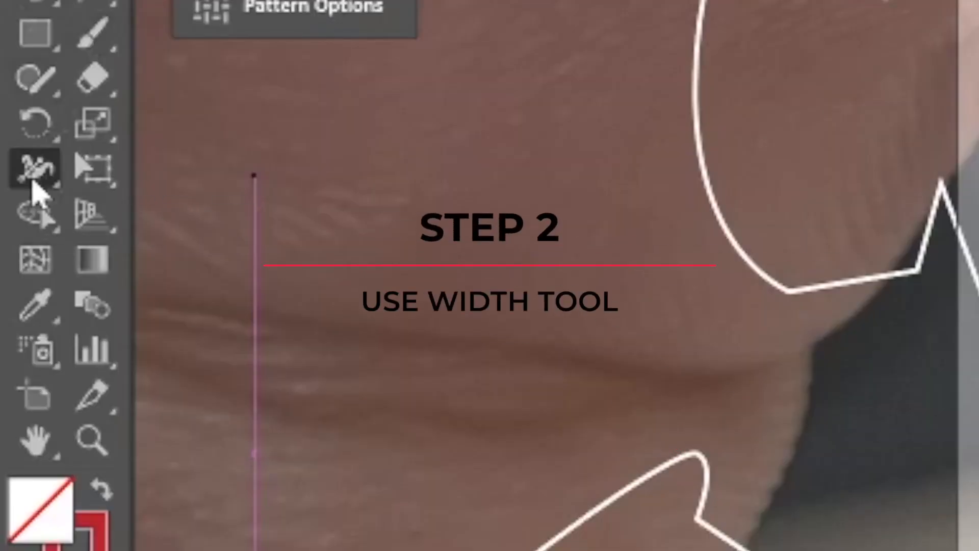
{"action": "left_click", "coordinate": [33, 181]}
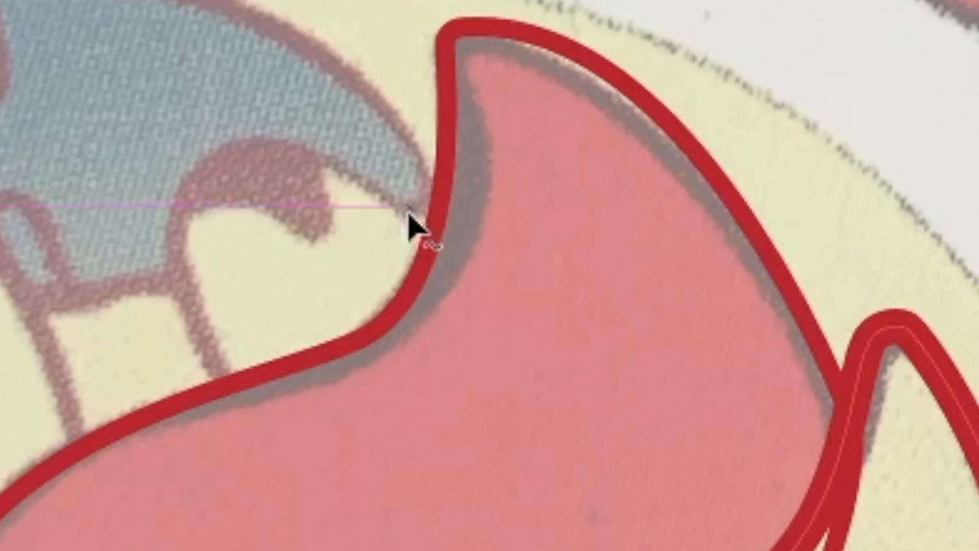
{"action": "left_click_drag", "start_coordinate": [435, 220], "coordinate": [460, 253]}
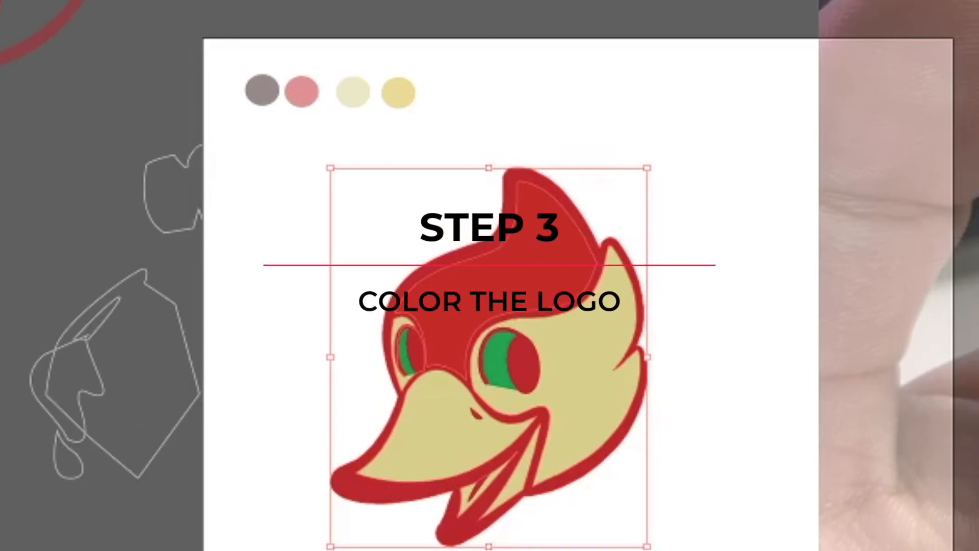
{"action": "key", "text": "i"}
{"action": "left_click", "coordinate": [262, 97]}
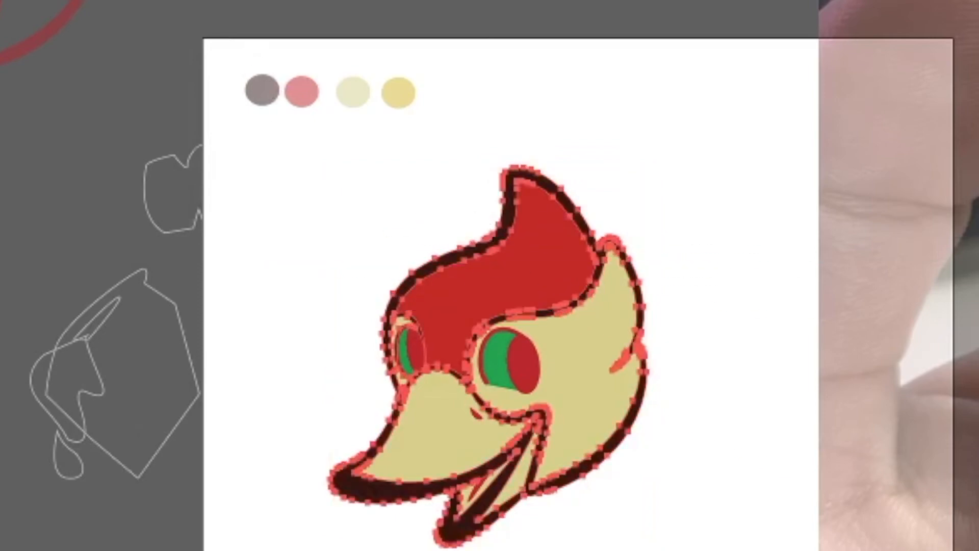
{"action": "key", "text": "v"}
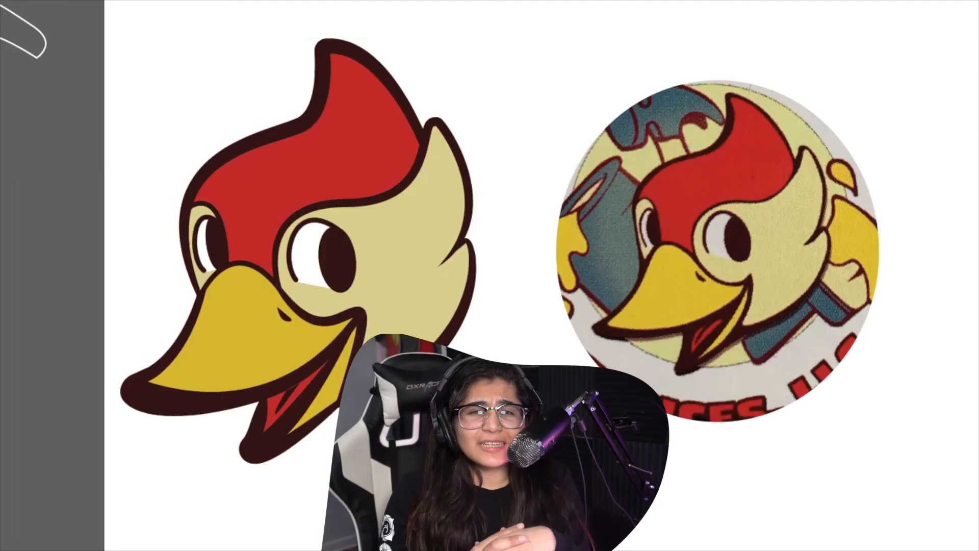